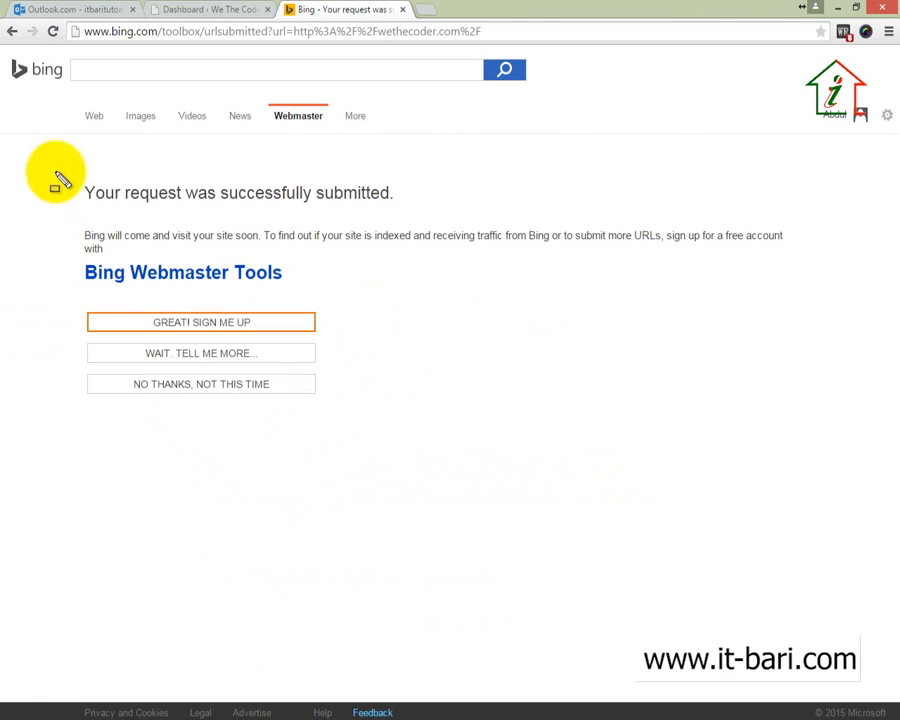
mouse_move(52, 164)
left_mouse_down()
mouse_move(281, 416)
mouse_move(765, 462)
mouse_move(812, 458)
left_mouse_up()
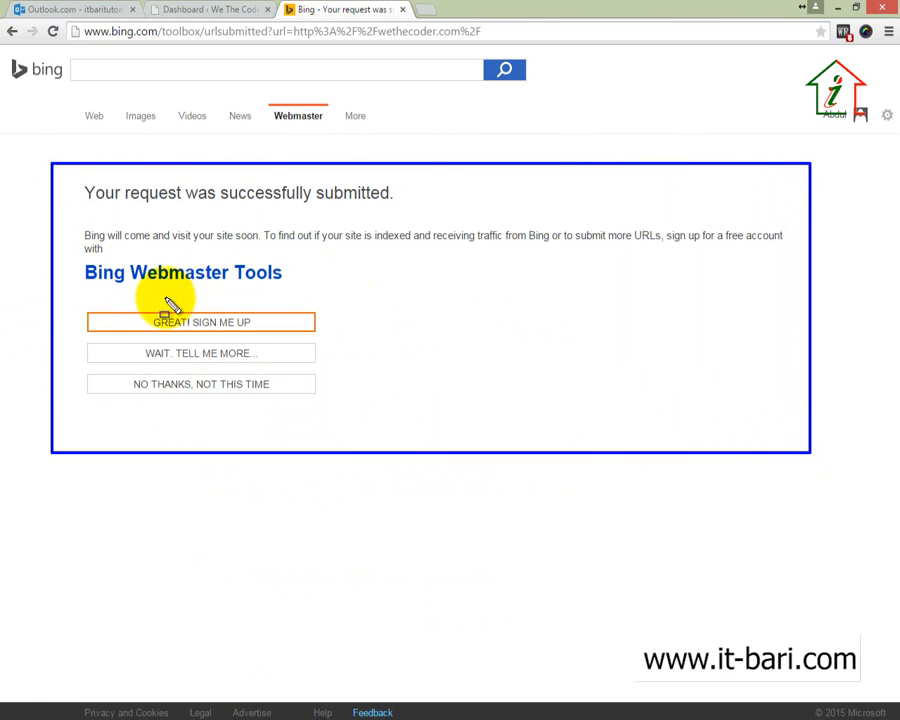
left_click_drag(77, 305, 343, 343)
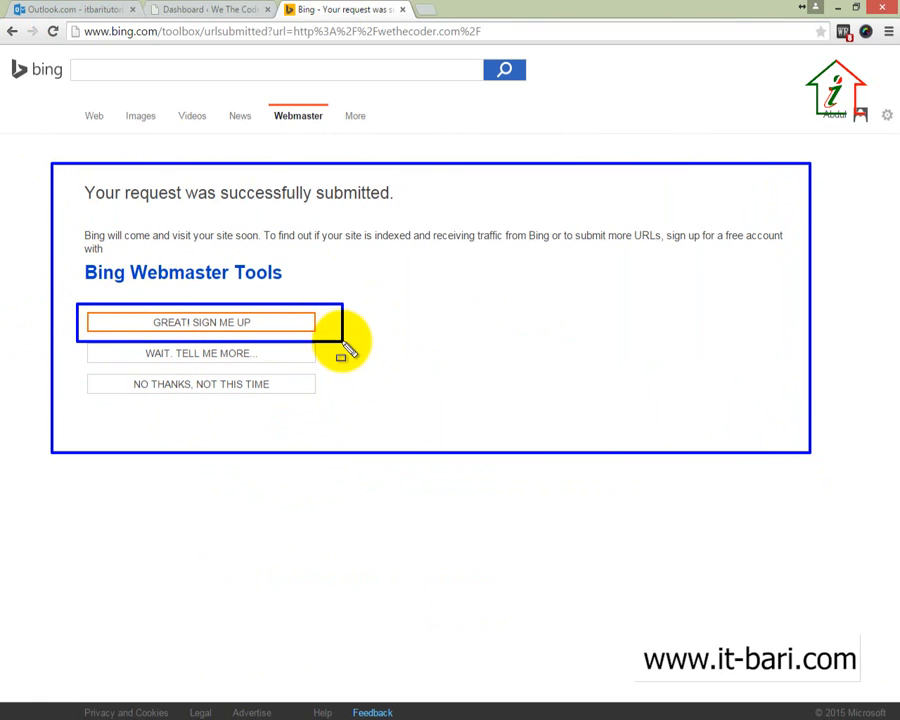
key("Escape")
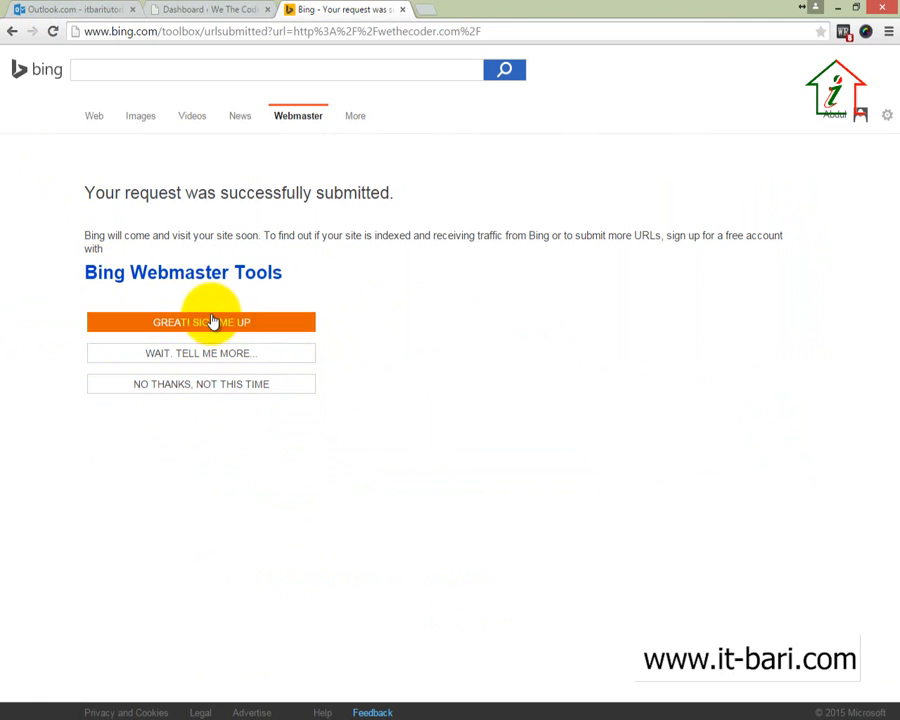
right_click(413, 27)
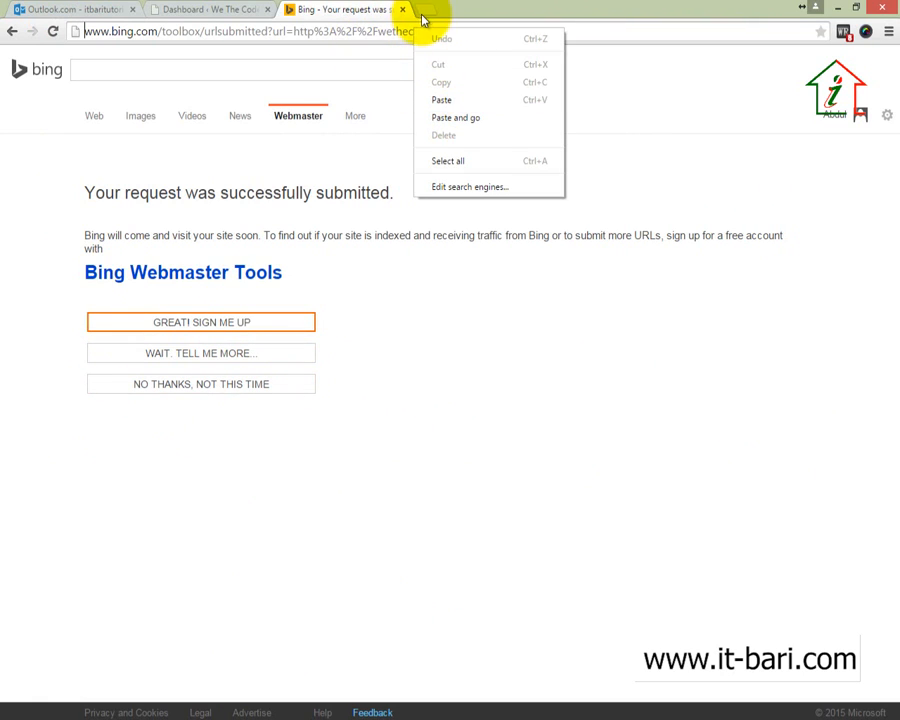
left_click(421, 13)
right_click(376, 33)
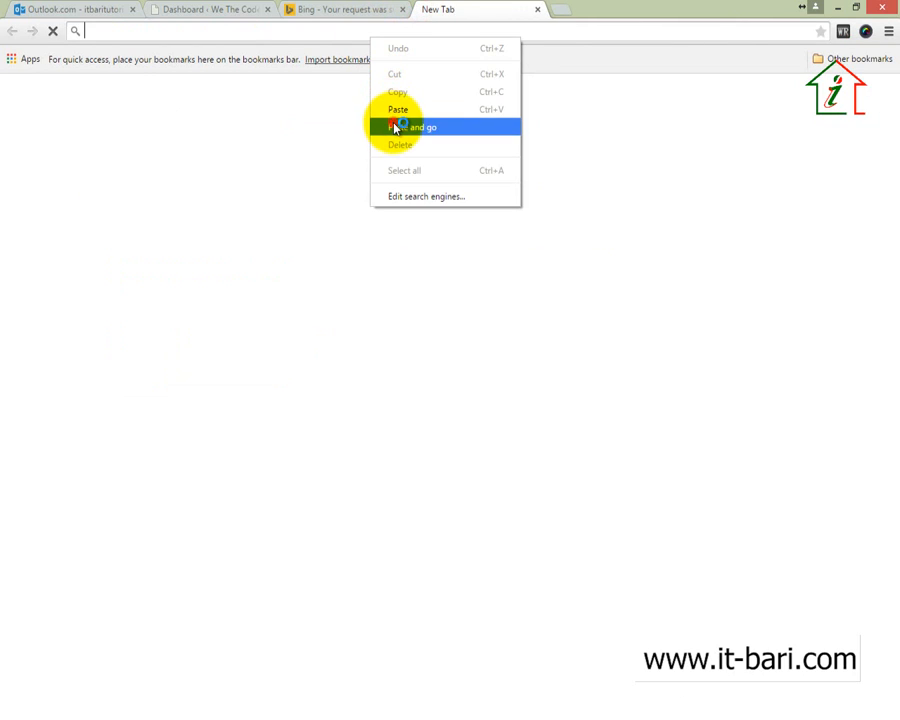
left_click(394, 126)
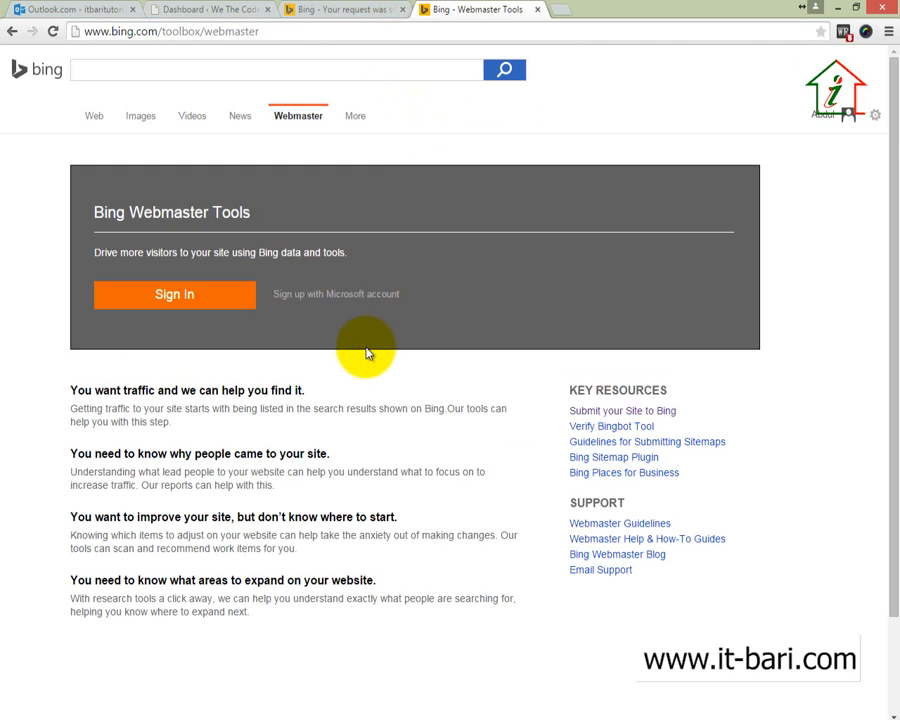
left_click(401, 10)
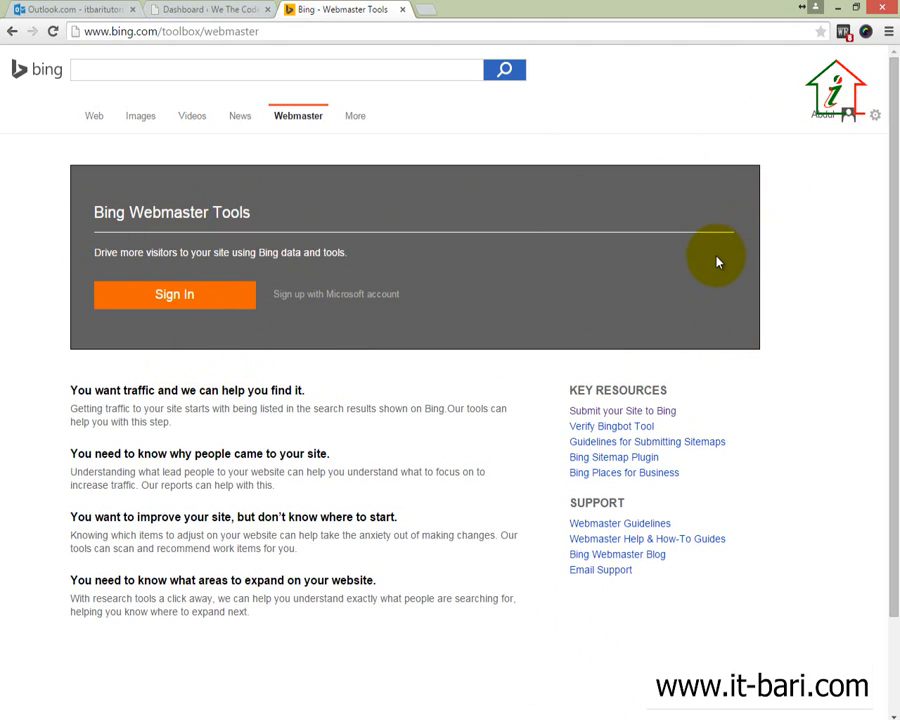
mouse_move(779, 99)
left_mouse_down()
mouse_move(884, 150)
mouse_move(889, 139)
left_mouse_up()
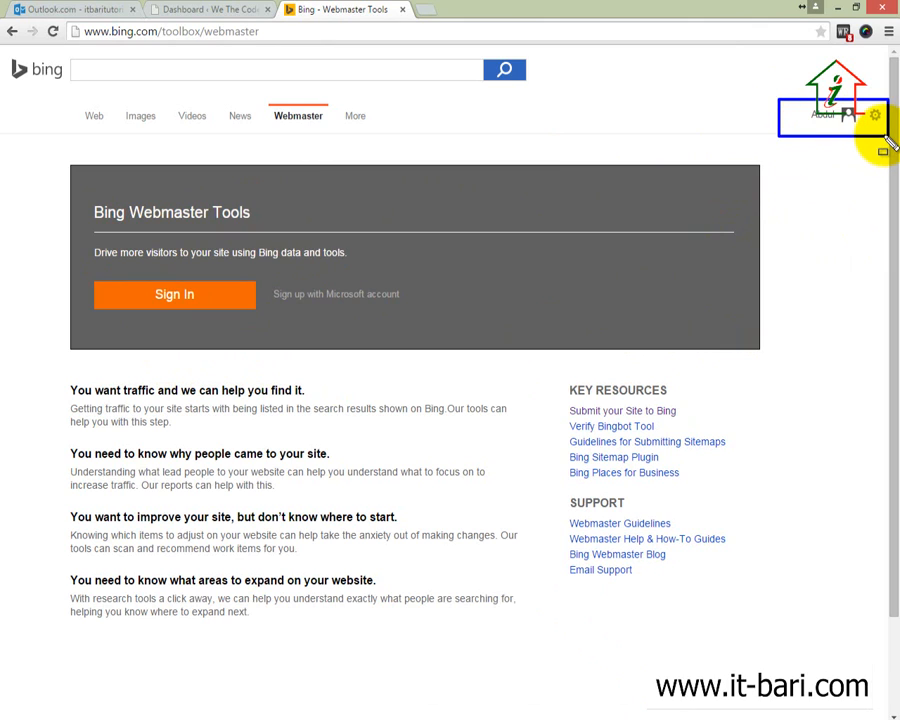
key("Escape")
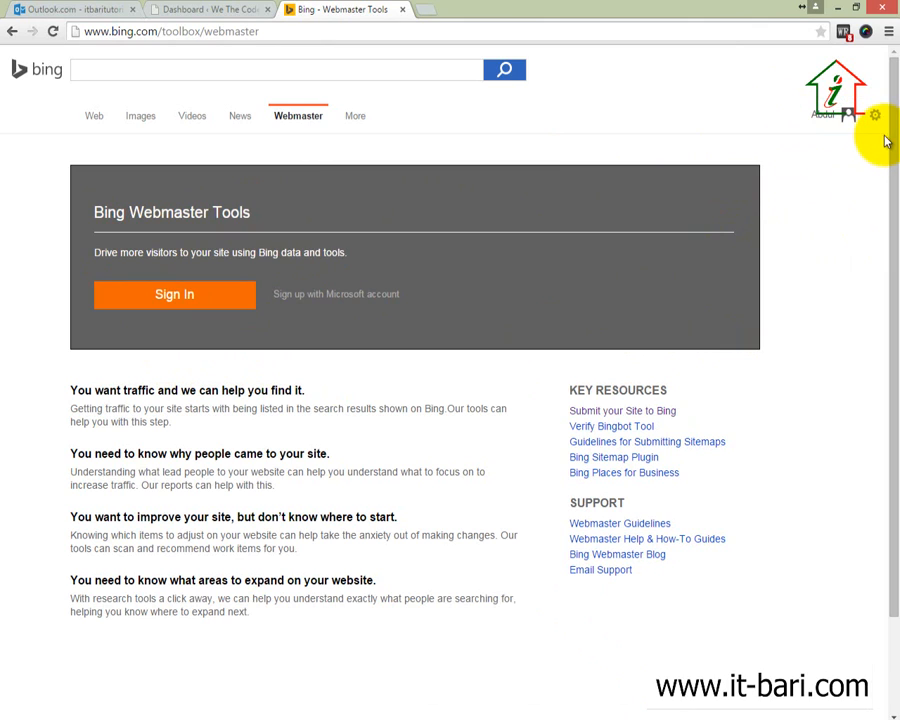
left_click(171, 300)
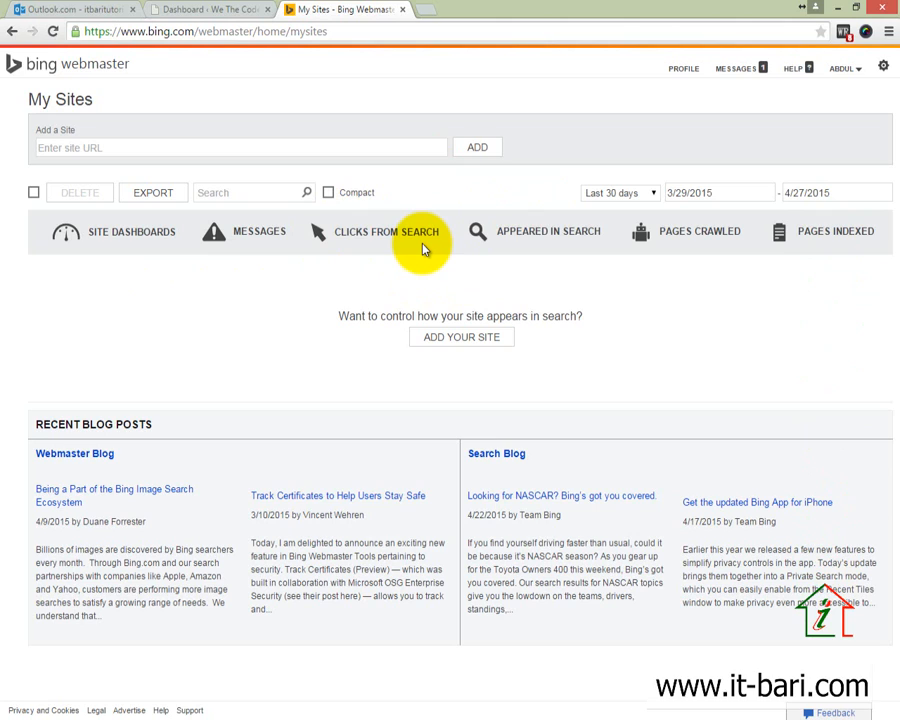
left_click(345, 147)
type("htt")
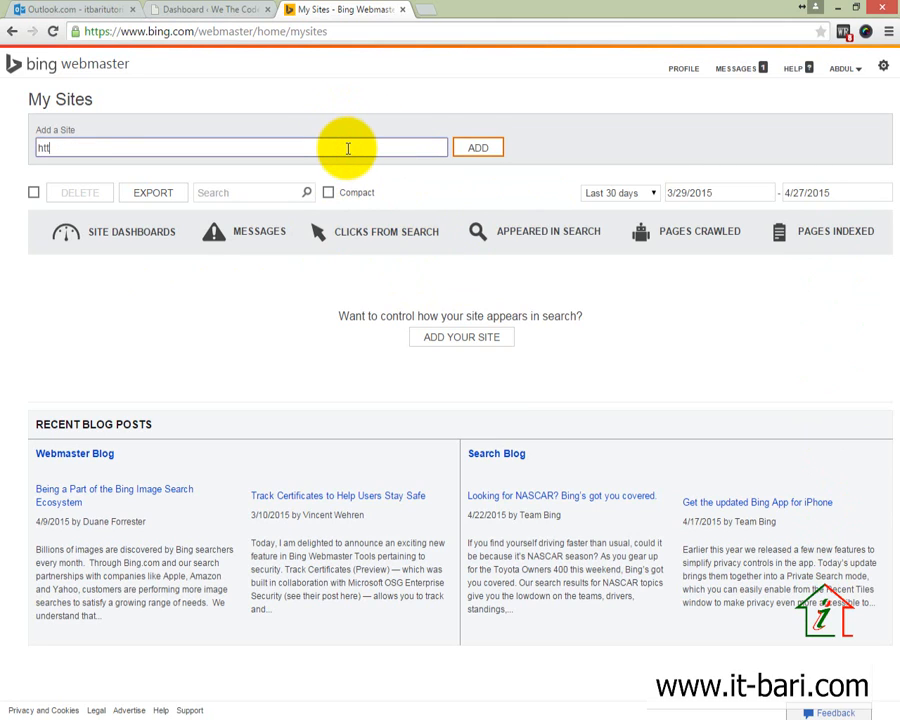
type("p://")
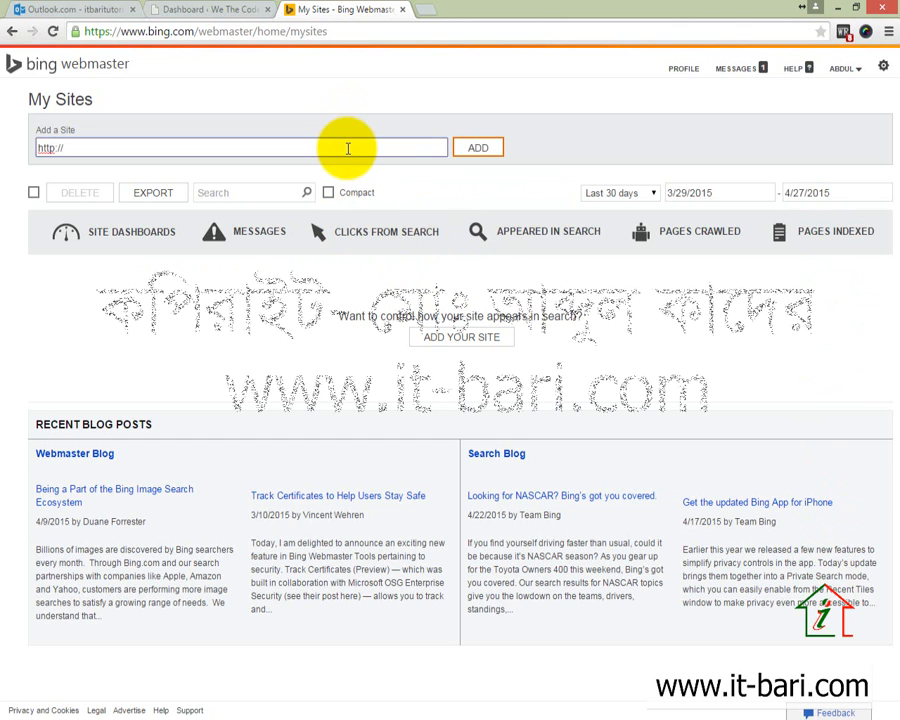
type("wethecoder.com")
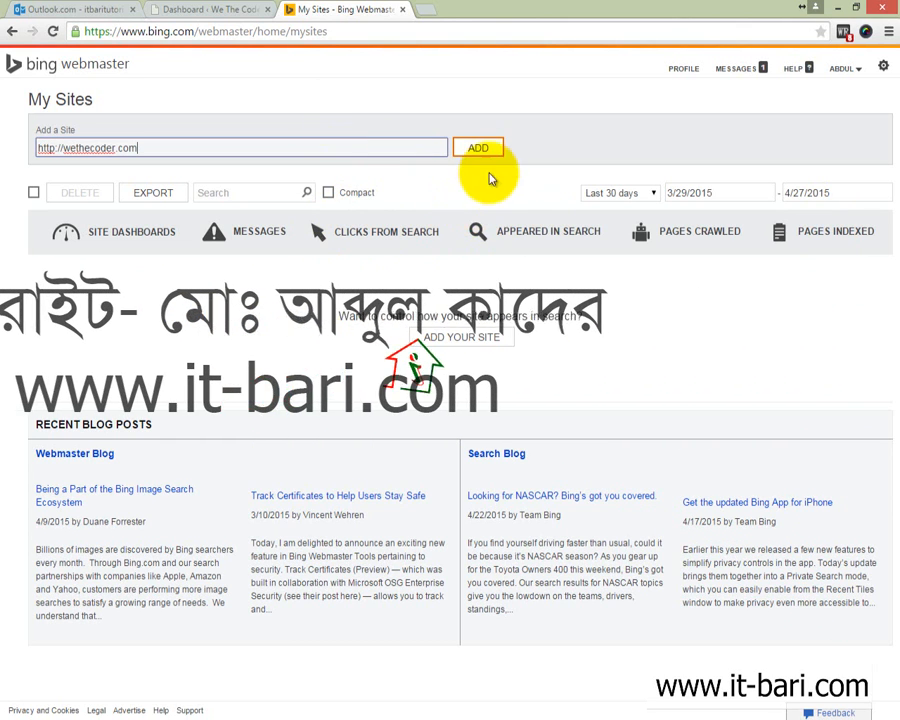
left_click(486, 148)
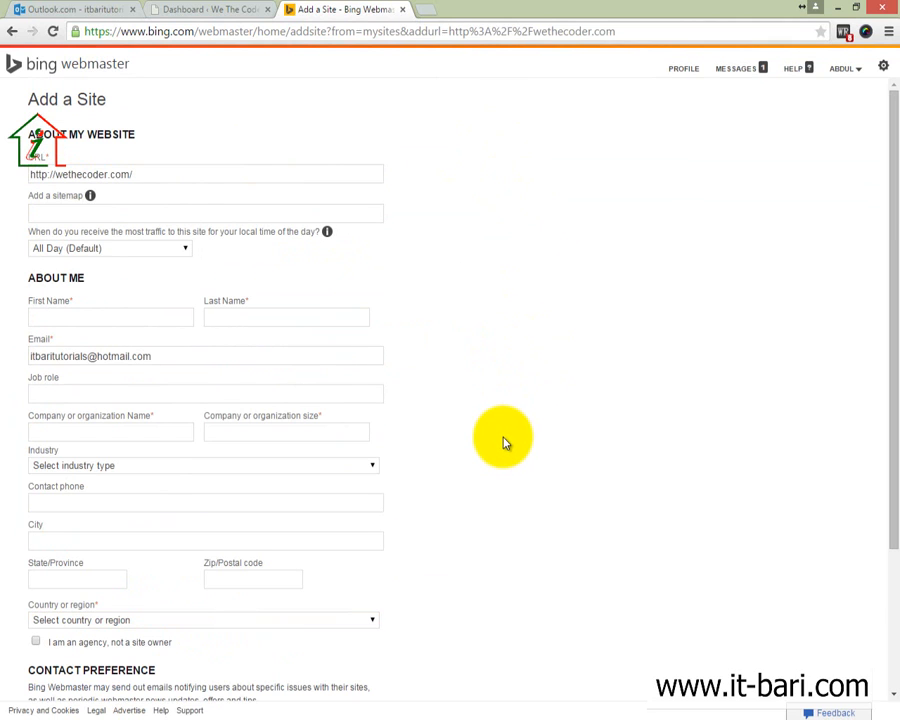
scroll(514, 434, "down", 4)
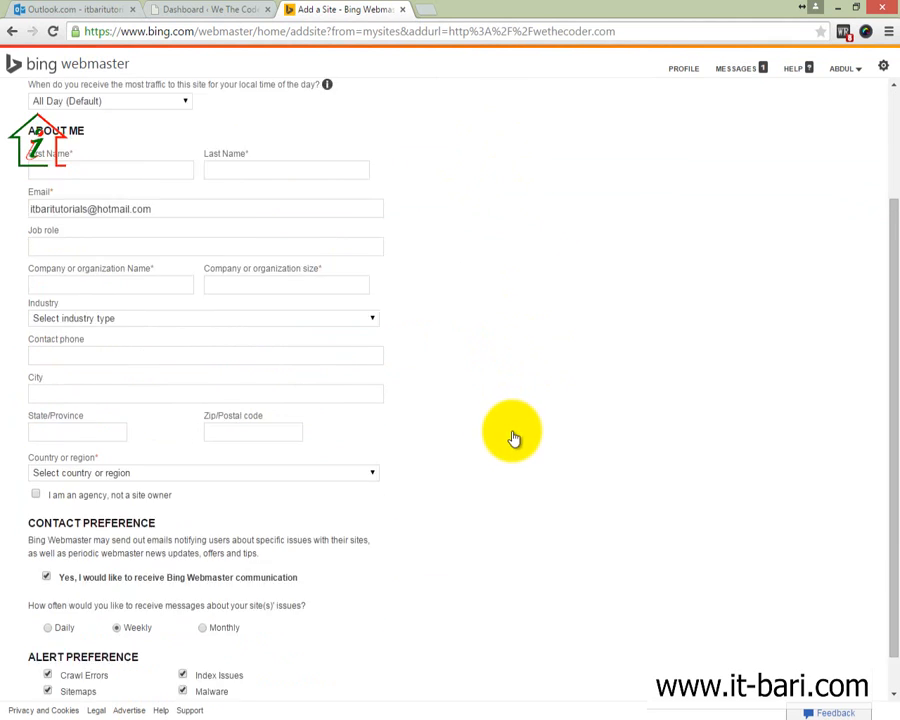
scroll(519, 424, "up", 3)
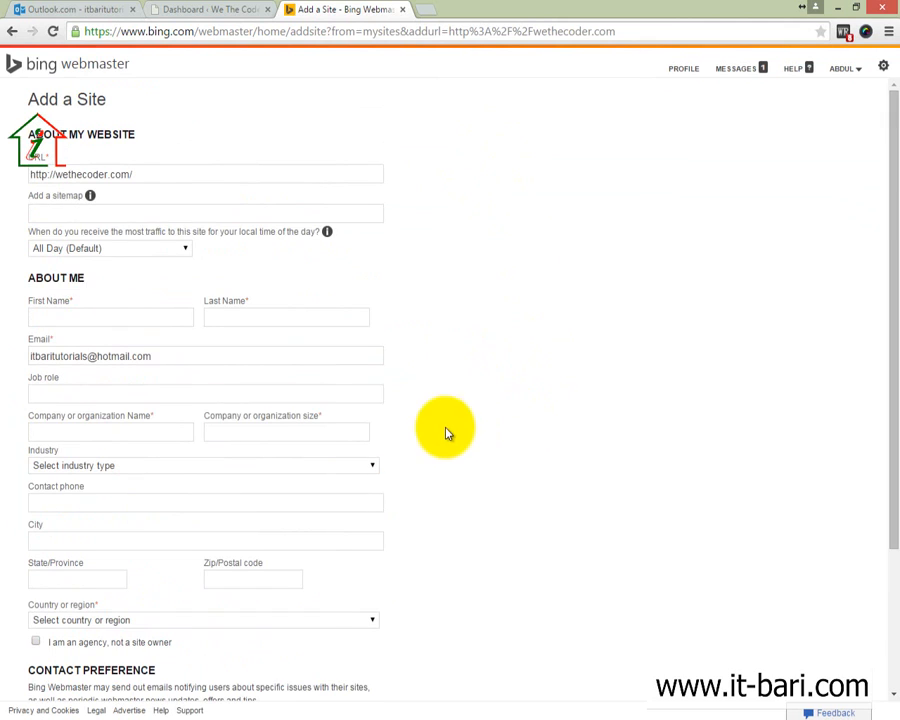
scroll(301, 424, "down", 1)
scroll(301, 424, "down", 2)
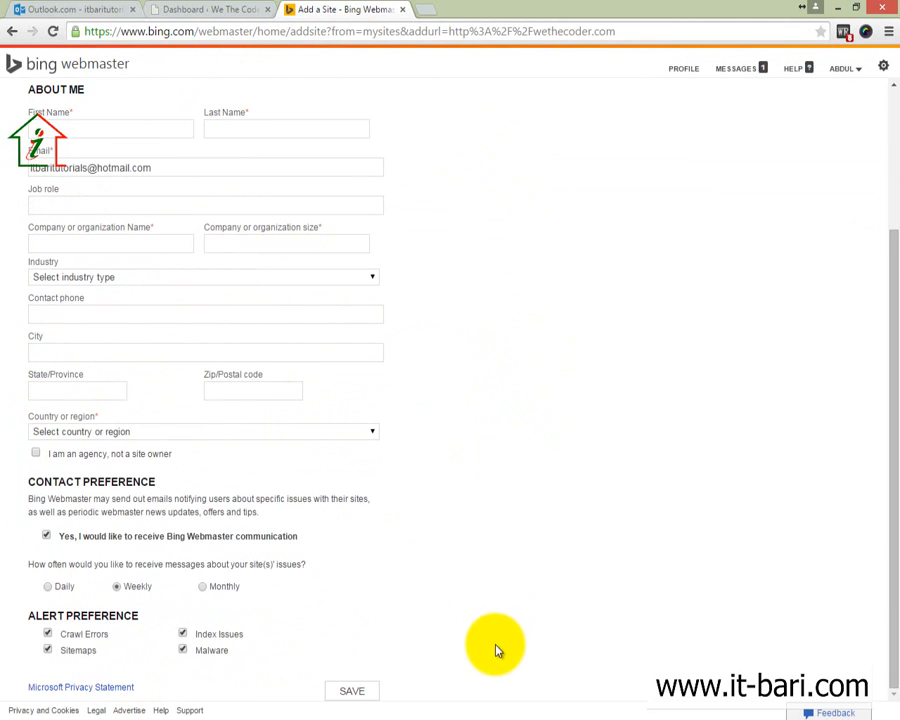
scroll(496, 646, "up", 3)
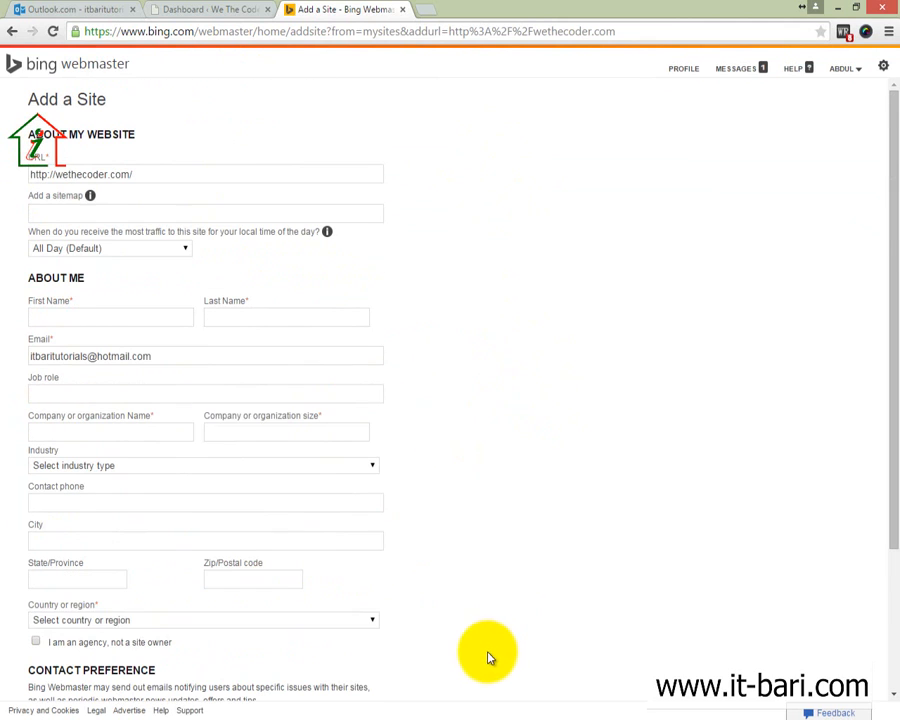
left_click(201, 209)
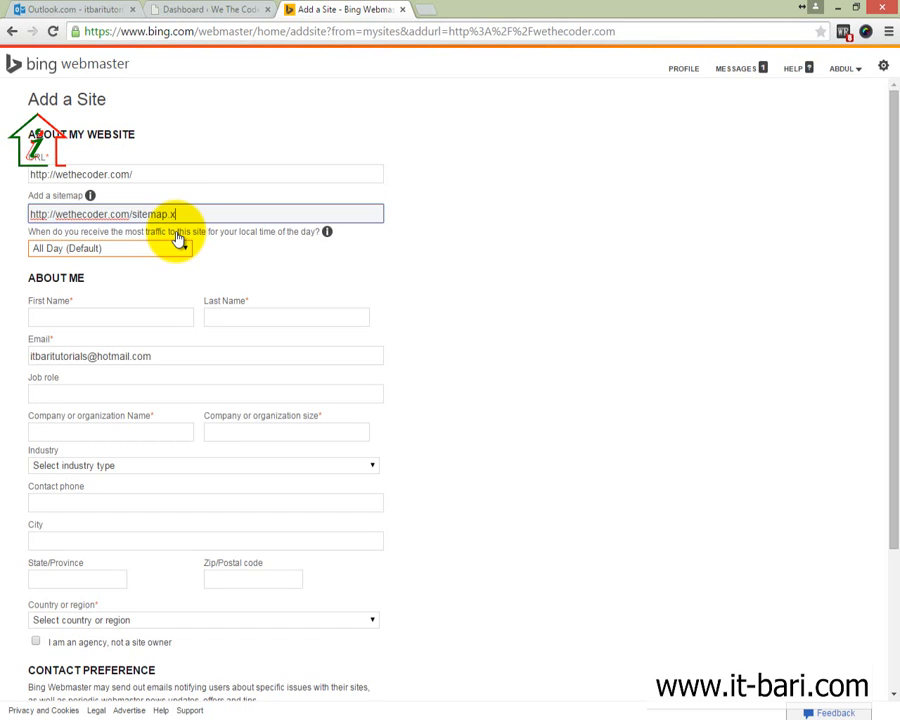
View wethecoder.com/sitemap.xml in a new browser tab and return to the Add a Site form.
key("ctrl+a")
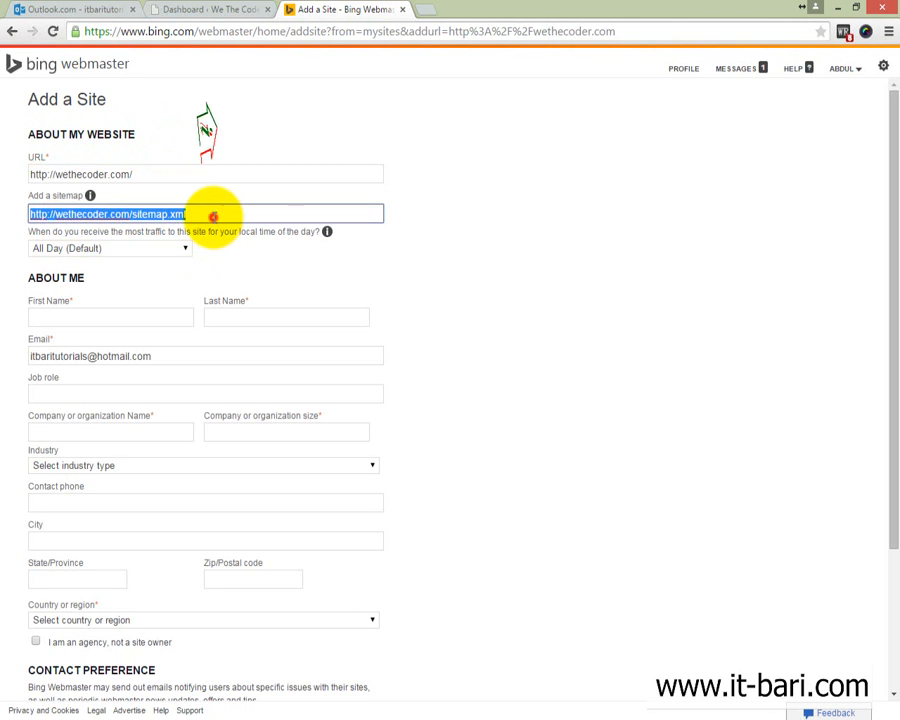
left_click(426, 12)
type("wethecoder.com/sitemap.xml")
key("Return")
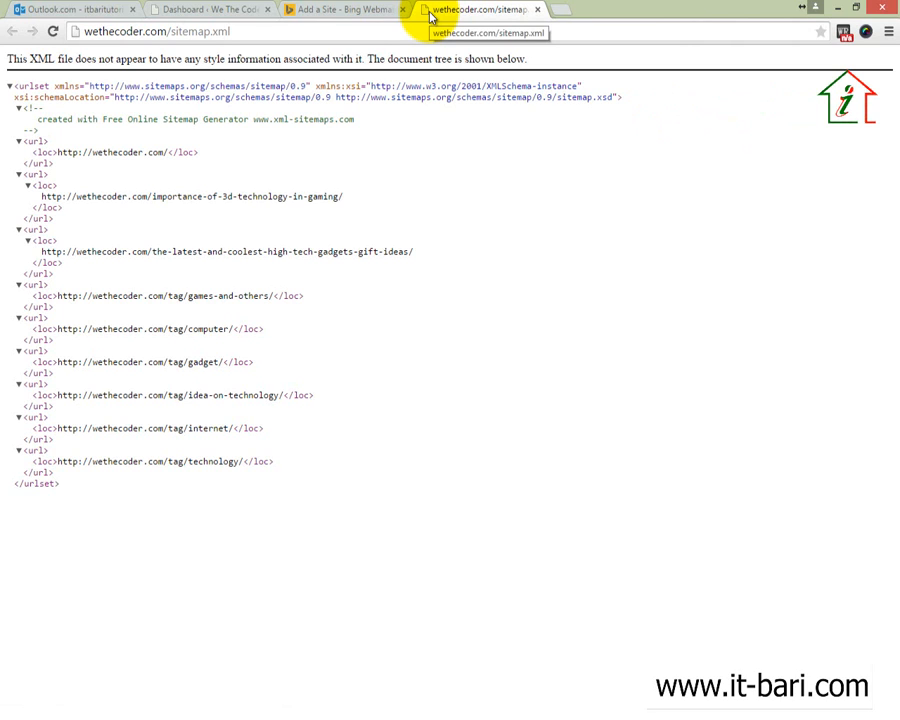
left_click(328, 14)
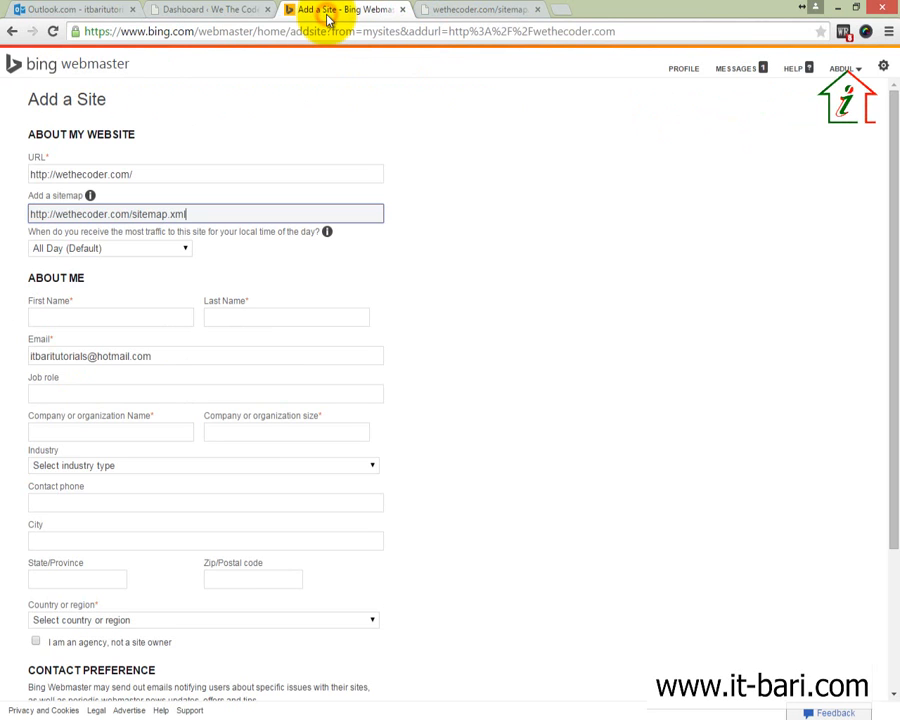
Compare the sitemap address in the Add a Site form with the sitemap page's address and its listed URLs.
left_click_drag(210, 216, 24, 230)
left_click(550, 256)
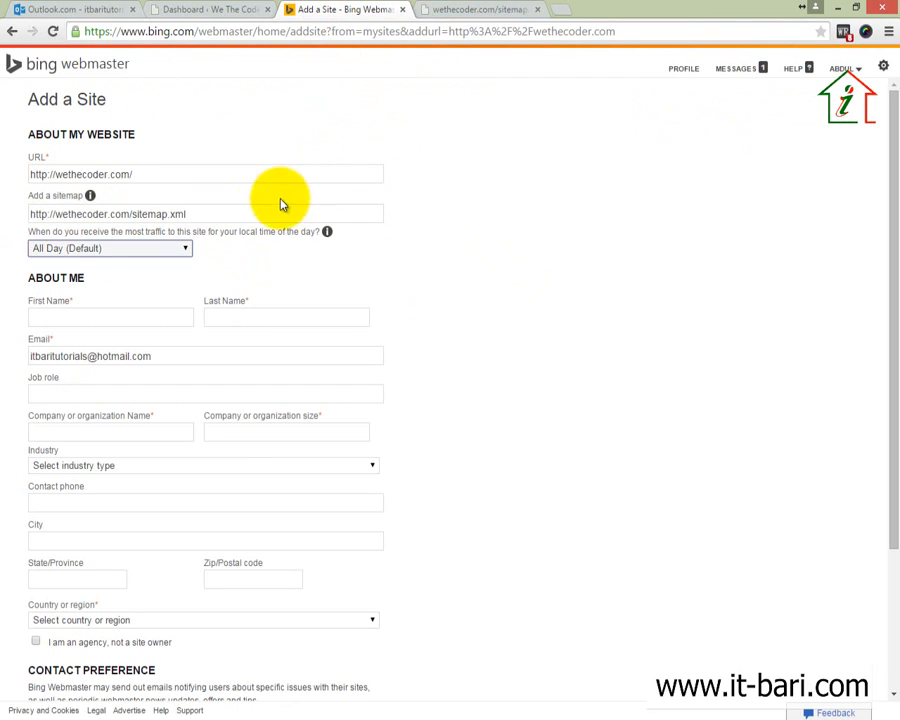
left_click_drag(203, 213, 129, 215)
left_click(351, 244)
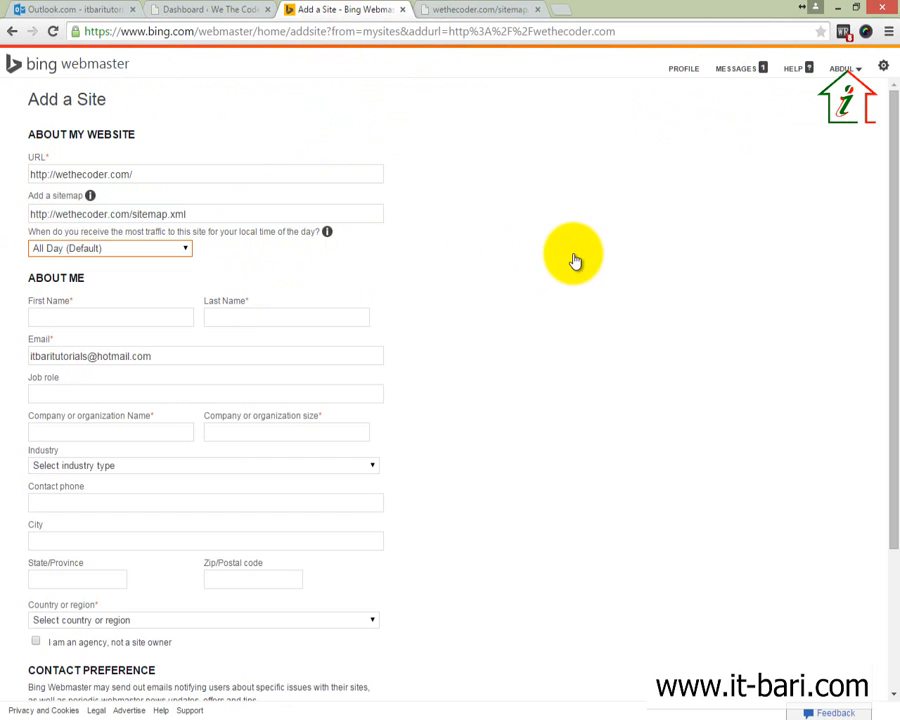
left_click(462, 12)
left_click_drag(257, 30, 66, 30)
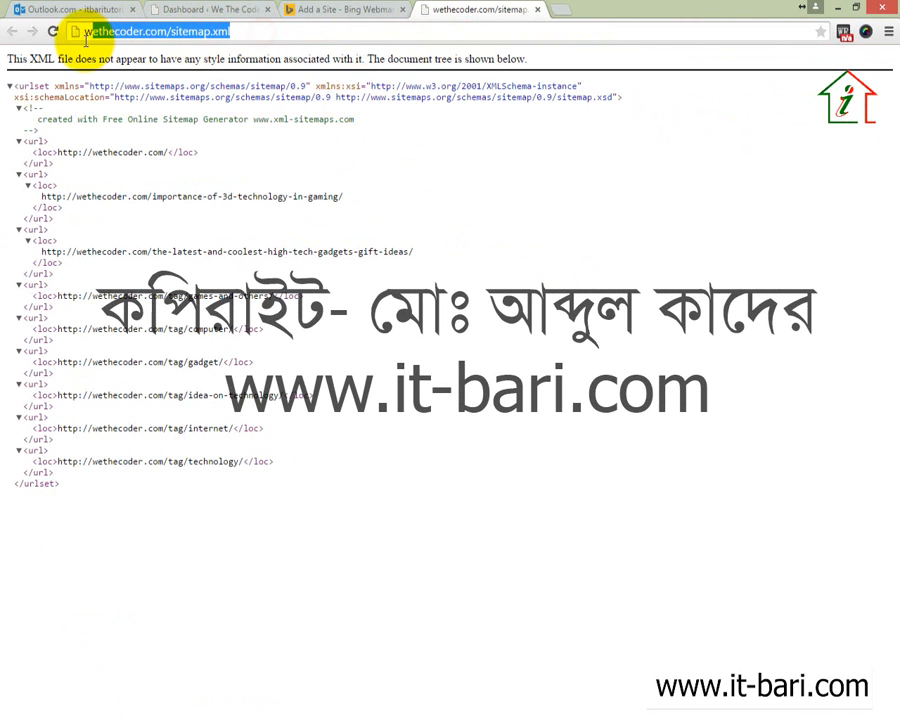
left_click(232, 31)
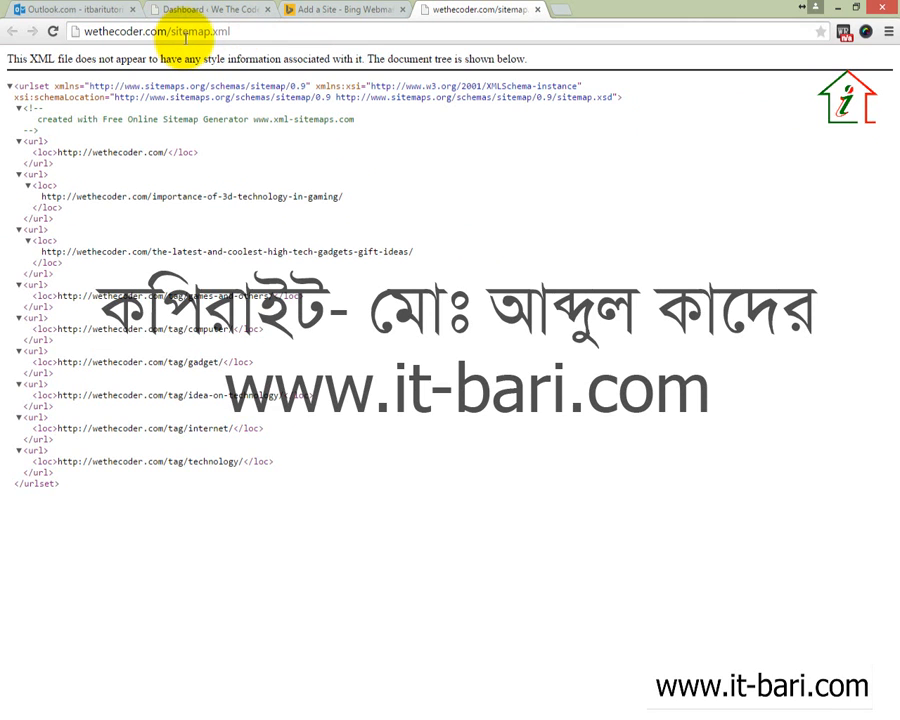
left_click_drag(167, 31, 228, 31)
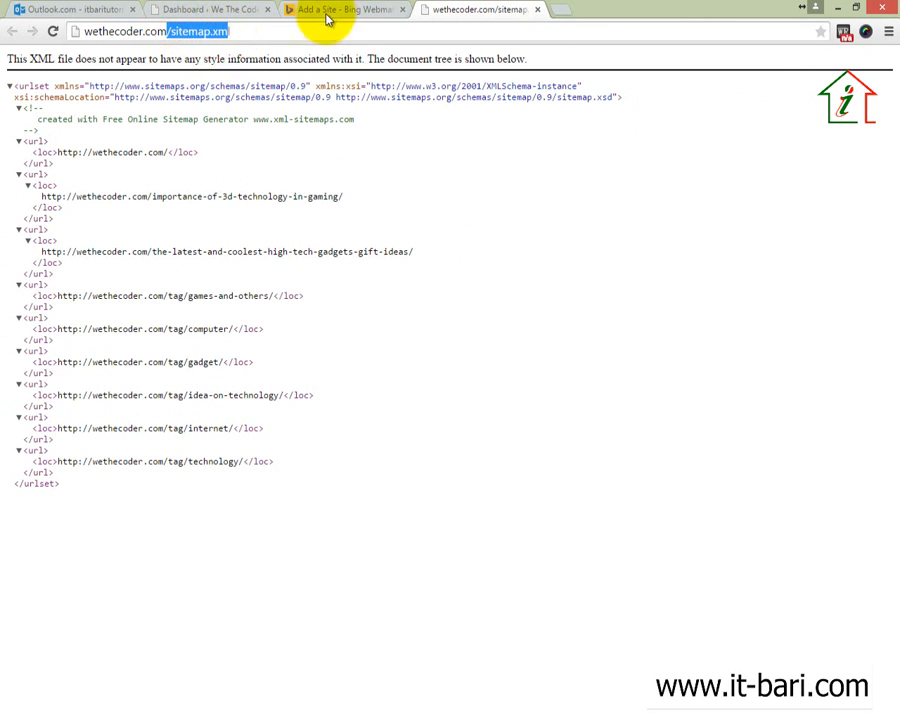
left_click(340, 9)
left_click(475, 9)
left_click_drag(157, 143, 282, 408)
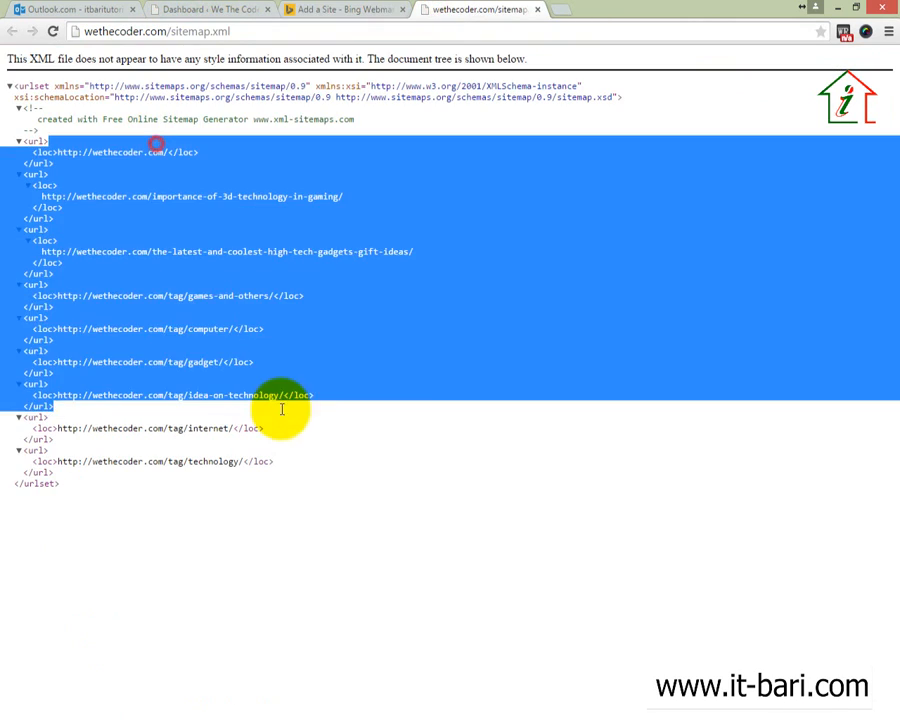
triple_click(422, 456)
left_click(318, 10)
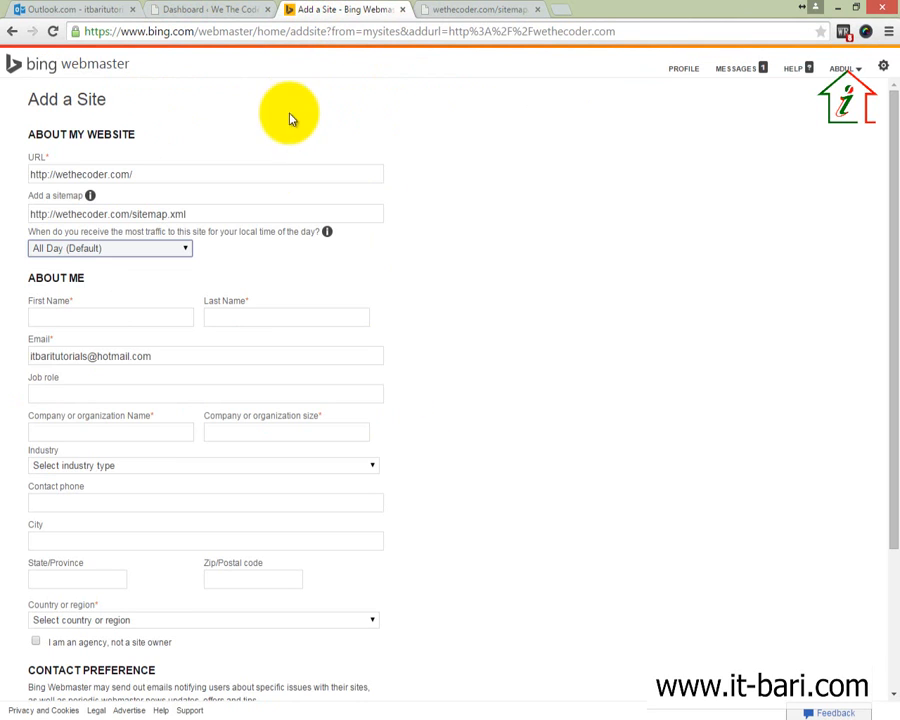
left_click(145, 208)
left_click_drag(221, 212, 46, 213)
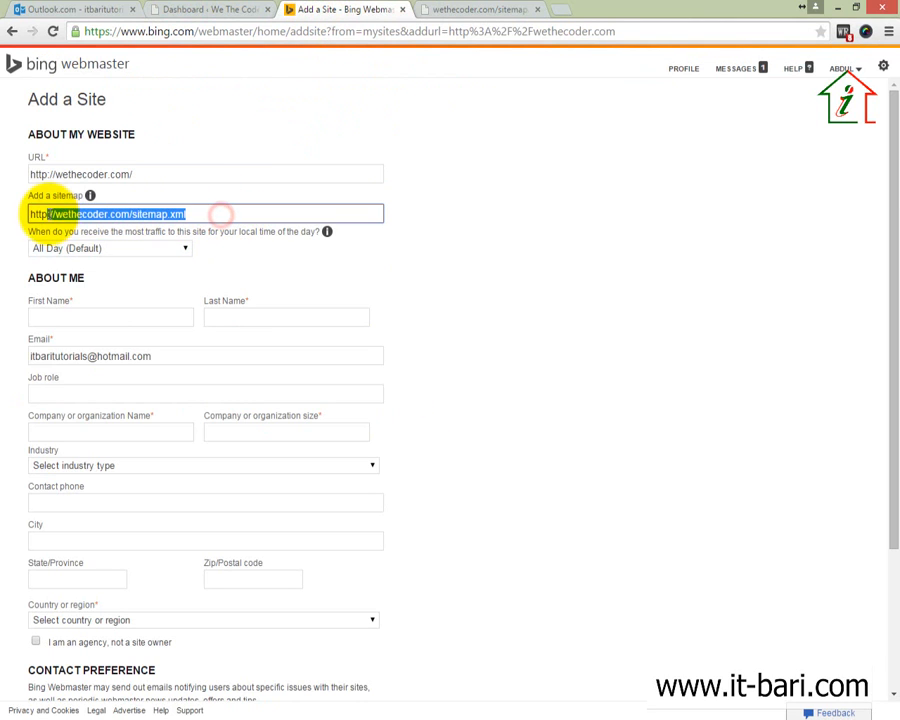
Fill in the site owner's first and last name in the About Me section.
scroll(170, 260, "down", 1)
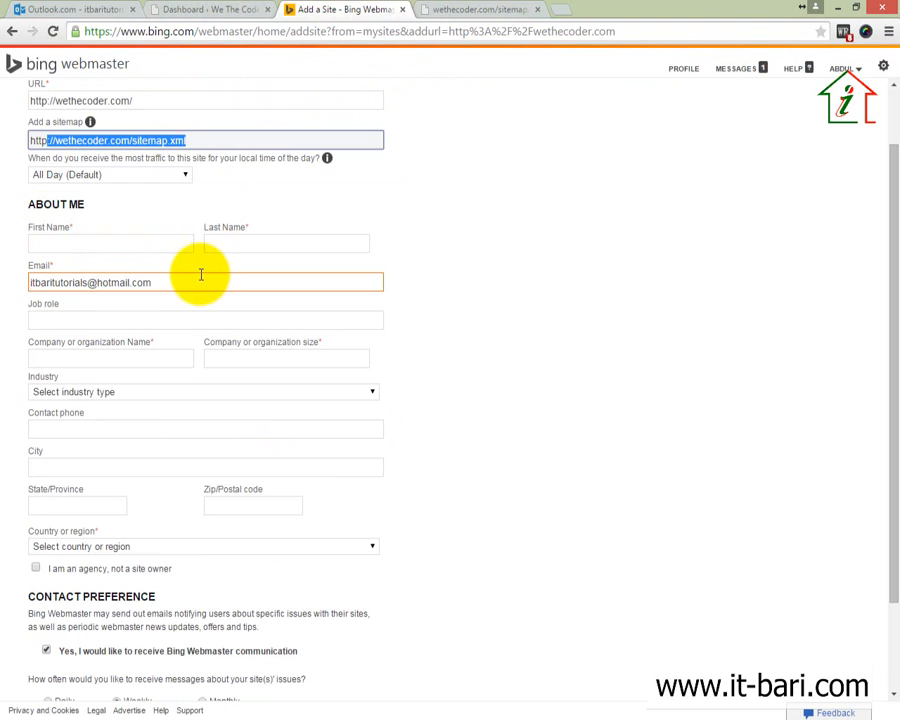
left_click(116, 244)
left_click(293, 240)
left_click(84, 246)
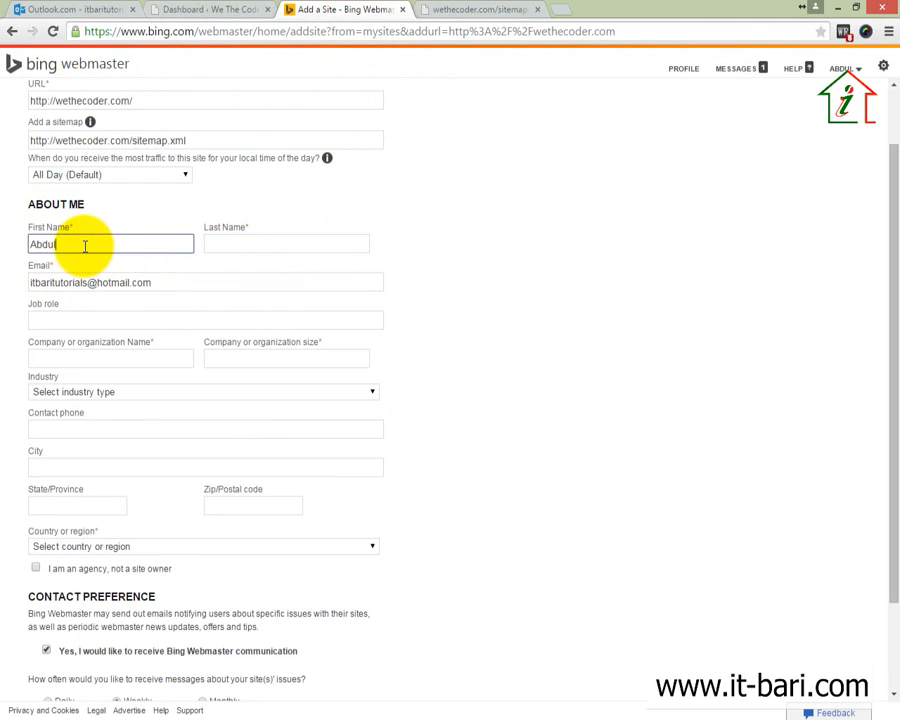
key("Tab")
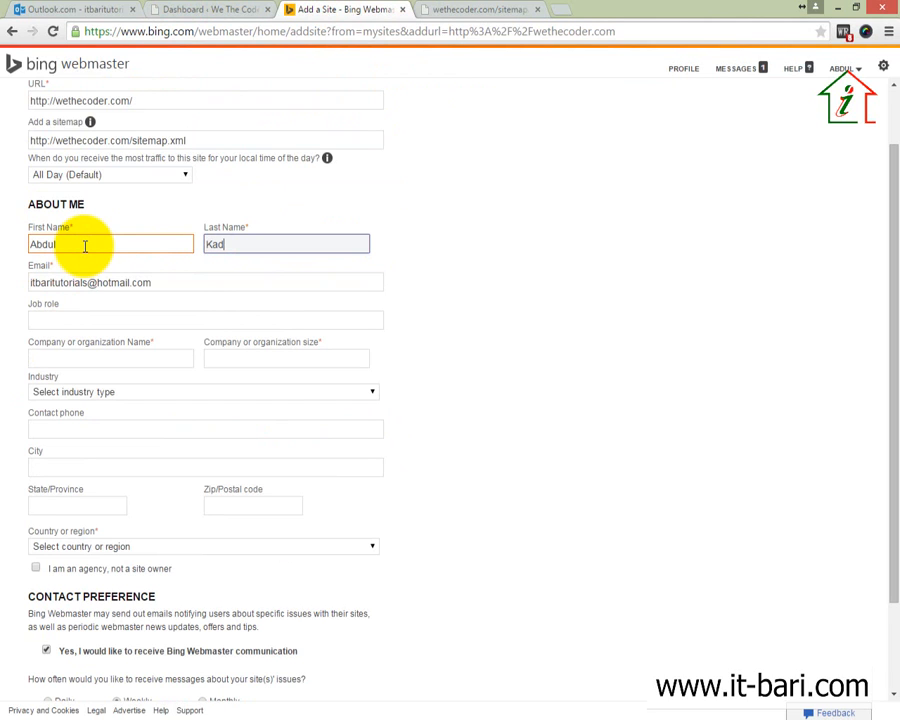
scroll(110, 320, "down", 2)
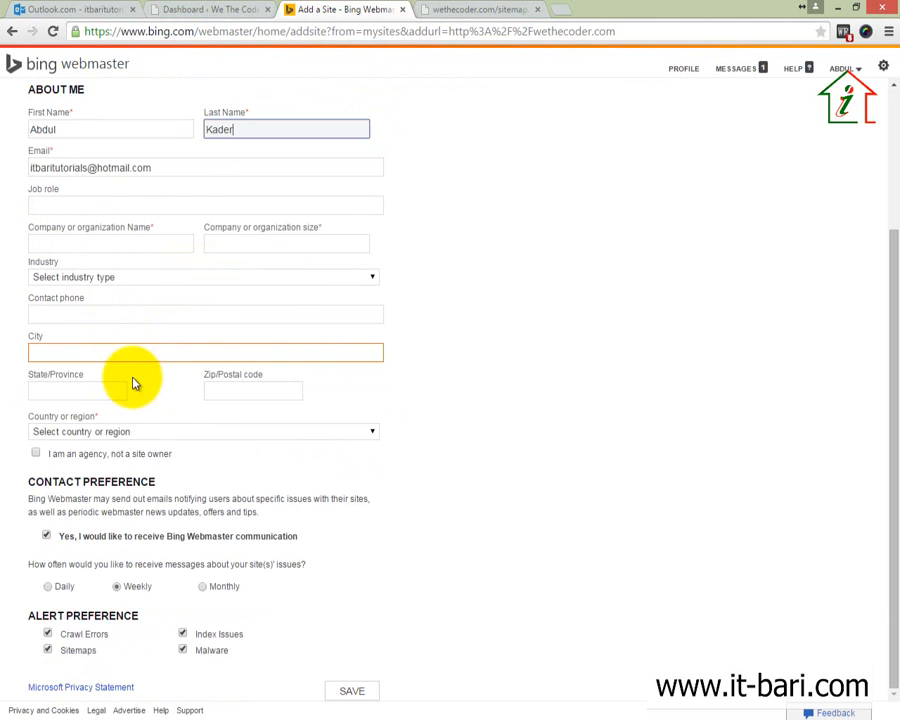
scroll(200, 440, "up", 2)
scroll(255, 505, "down", 2)
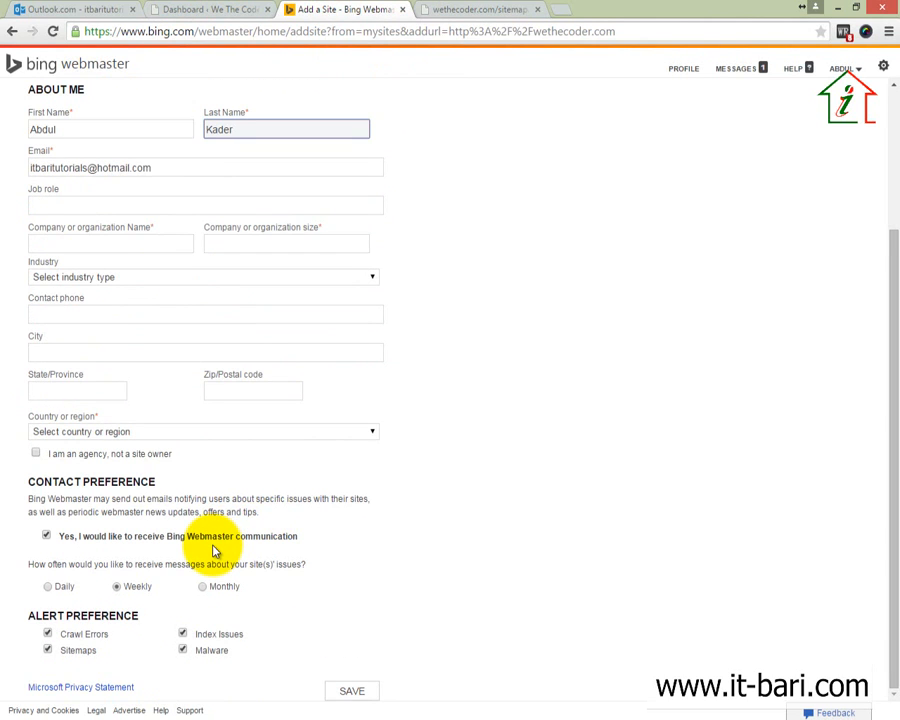
Enter IT Bari as the company or organization name and Little as its size, leaving the industry type unselected.
scroll(205, 505, "up", 2)
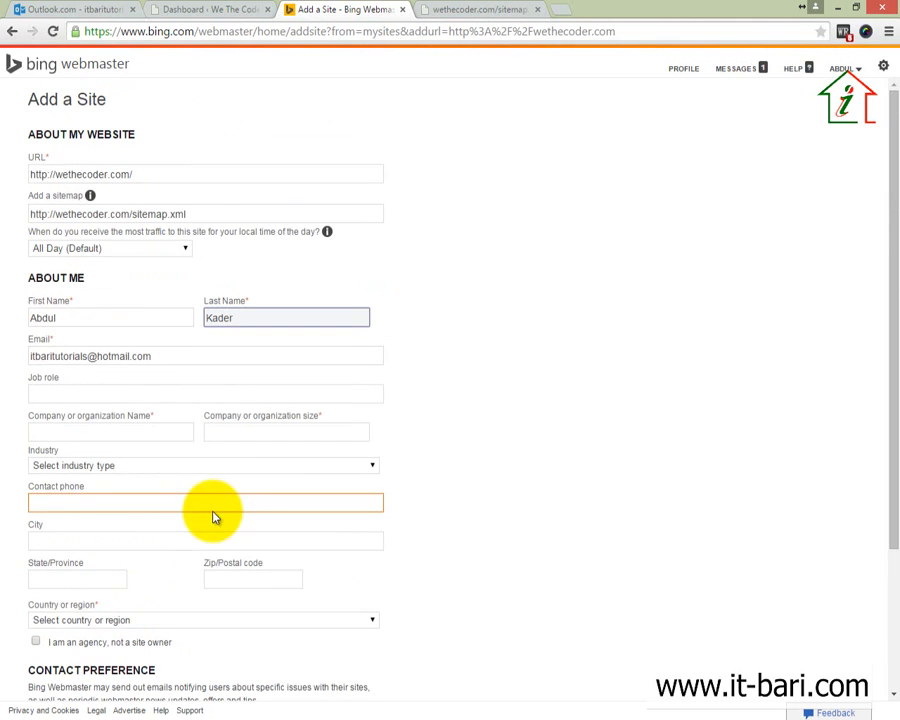
left_click(108, 394)
scroll(490, 418, "down", 2)
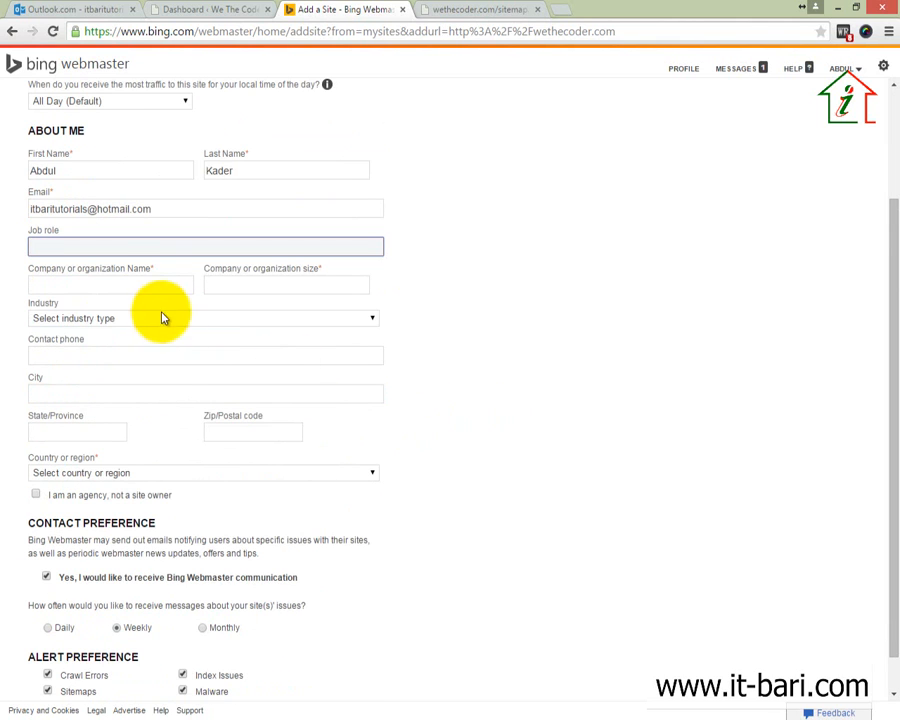
left_click(119, 284)
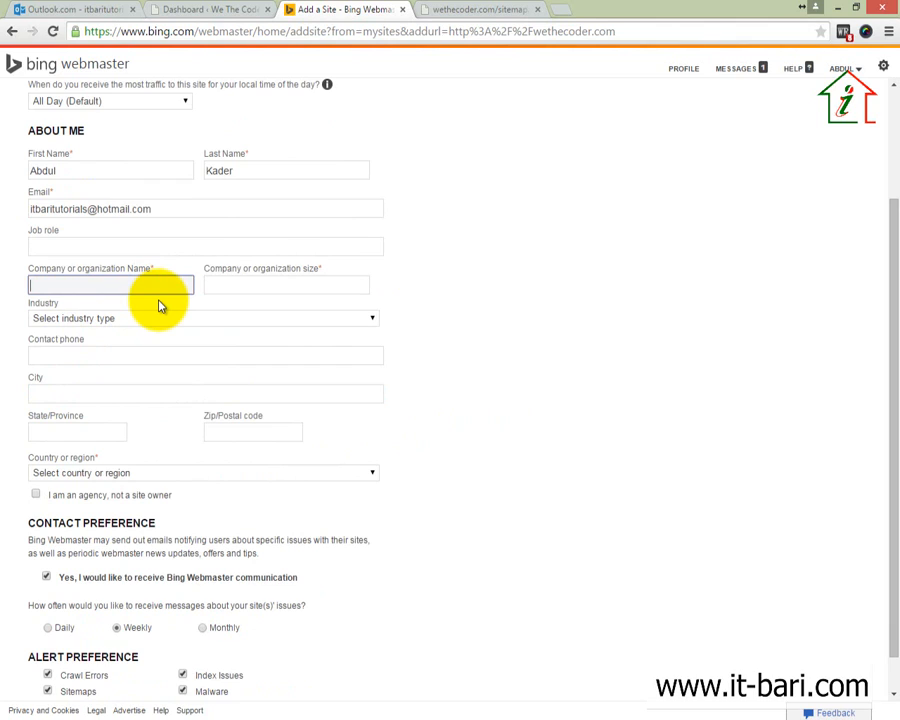
type("IT Bari")
key("Tab")
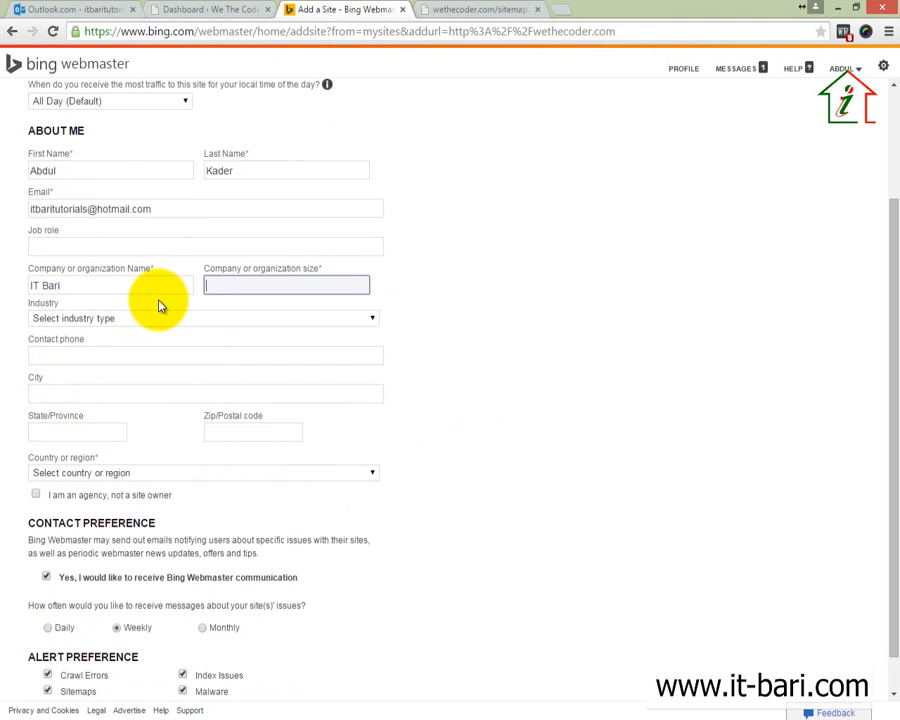
type("Little")
left_click(166, 317)
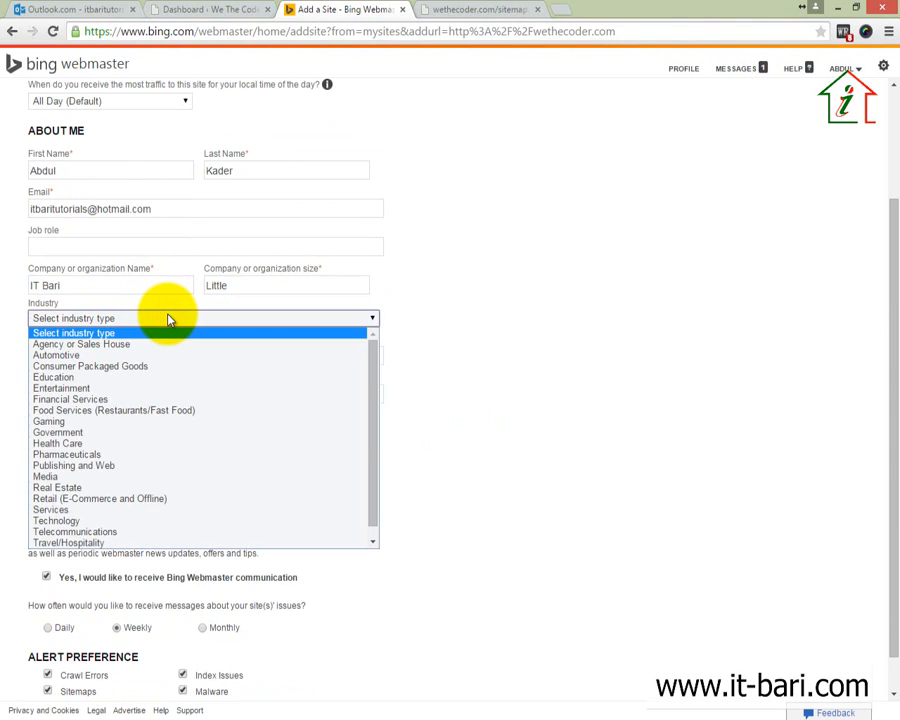
left_click(169, 331)
Choose Bangladesh as the country or region in the About Me section.
scroll(179, 380, "down", 1)
scroll(90, 365, "up", 1)
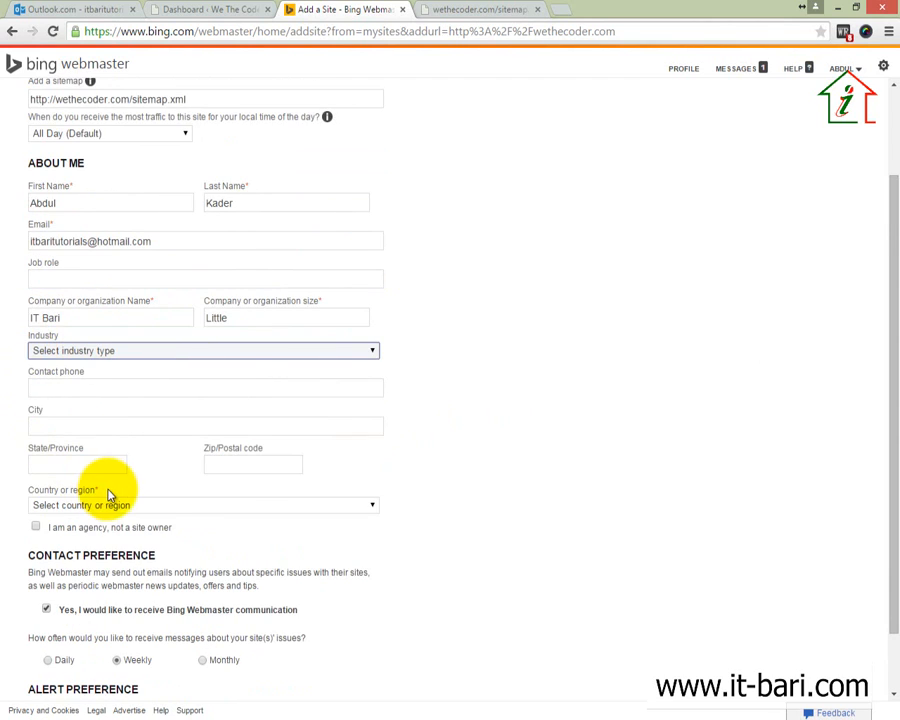
scroll(110, 493, "down", 1)
left_click(128, 431)
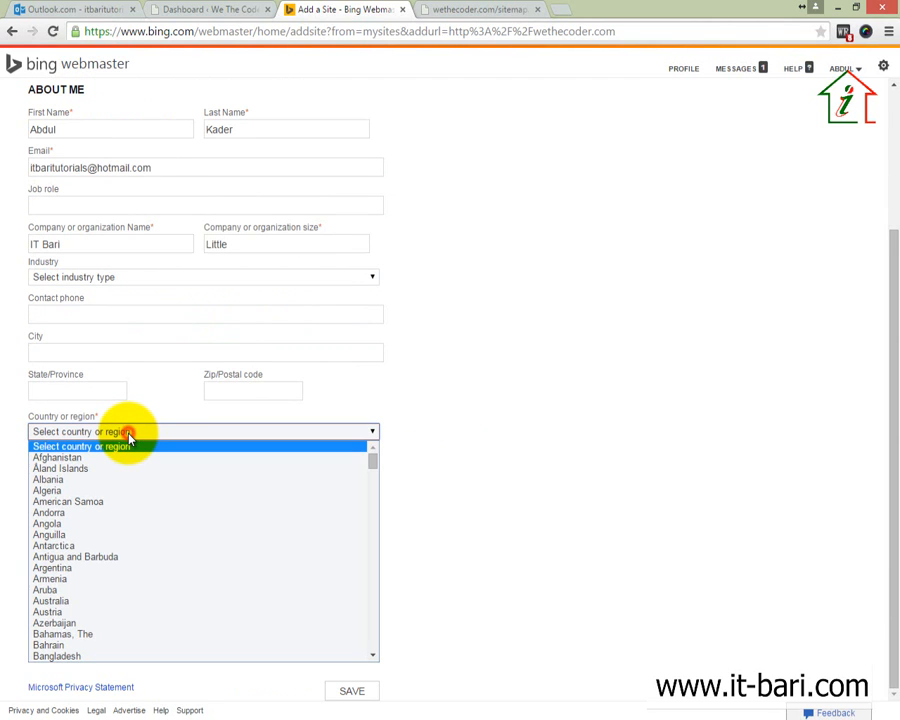
key("b")
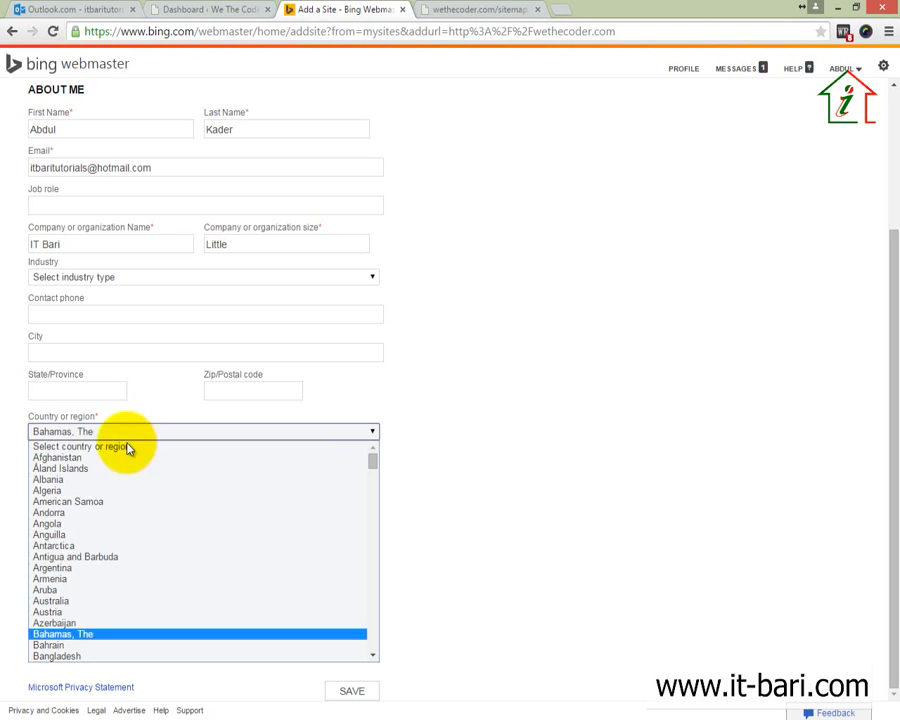
left_click(72, 652)
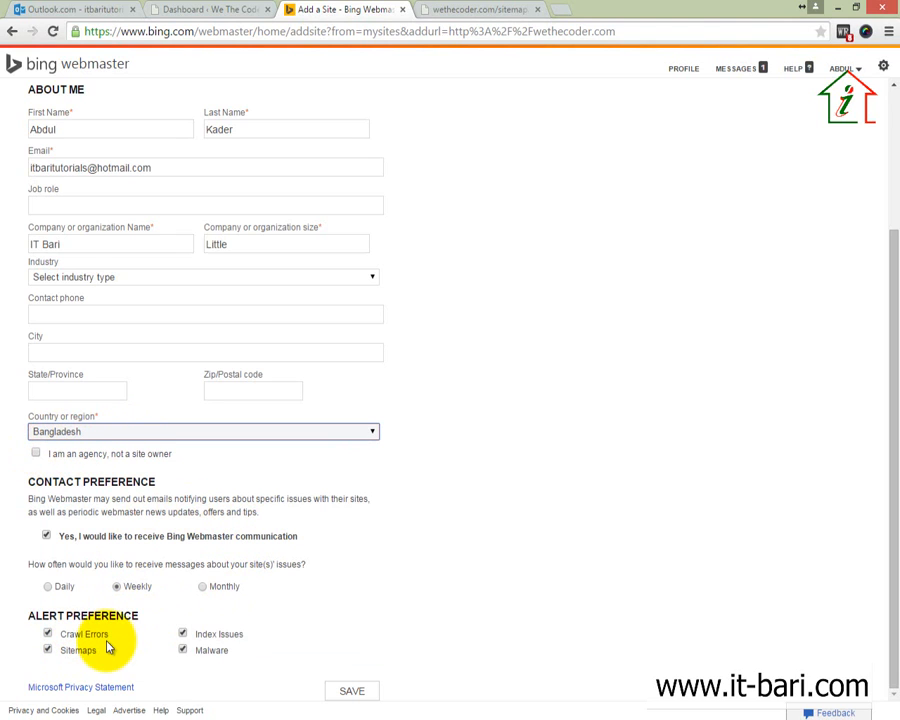
Review the completed Add a Site form and save it.
left_click(352, 691)
scroll(514, 598, "up", 2)
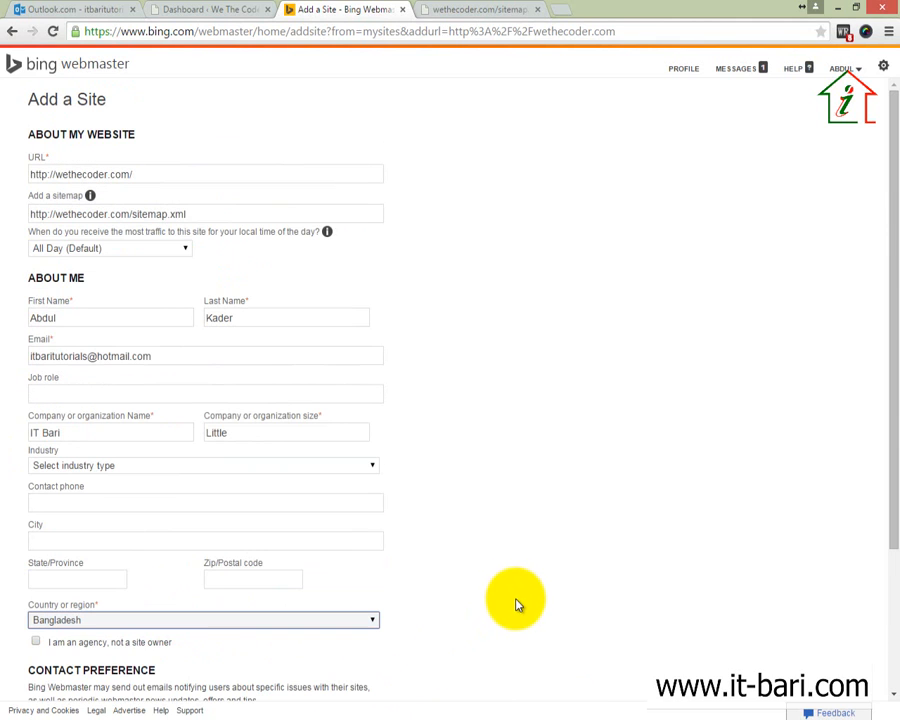
scroll(528, 574, "down", 2)
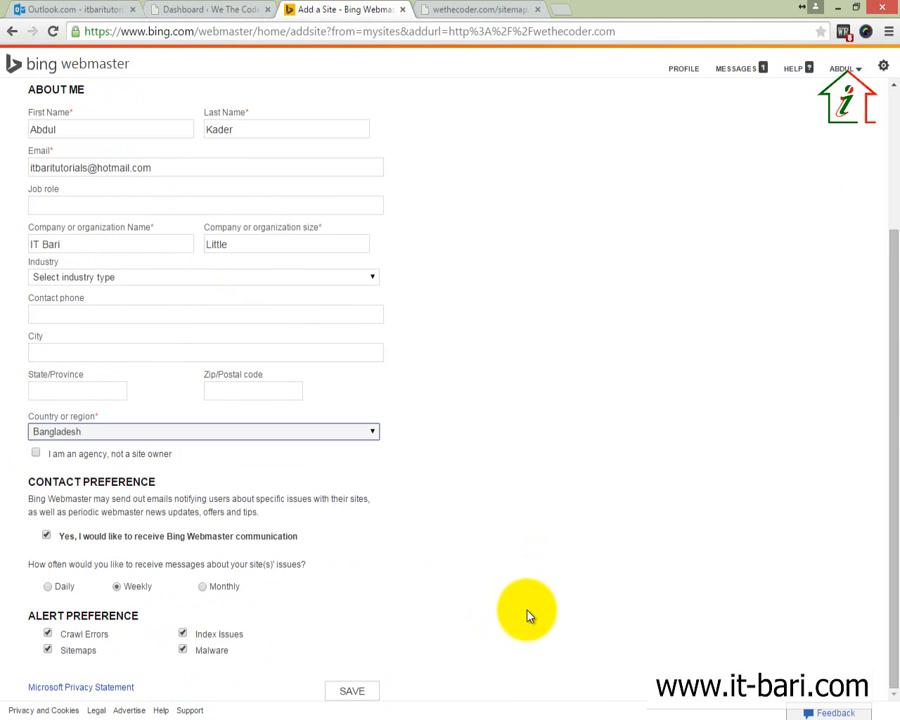
left_click(363, 699)
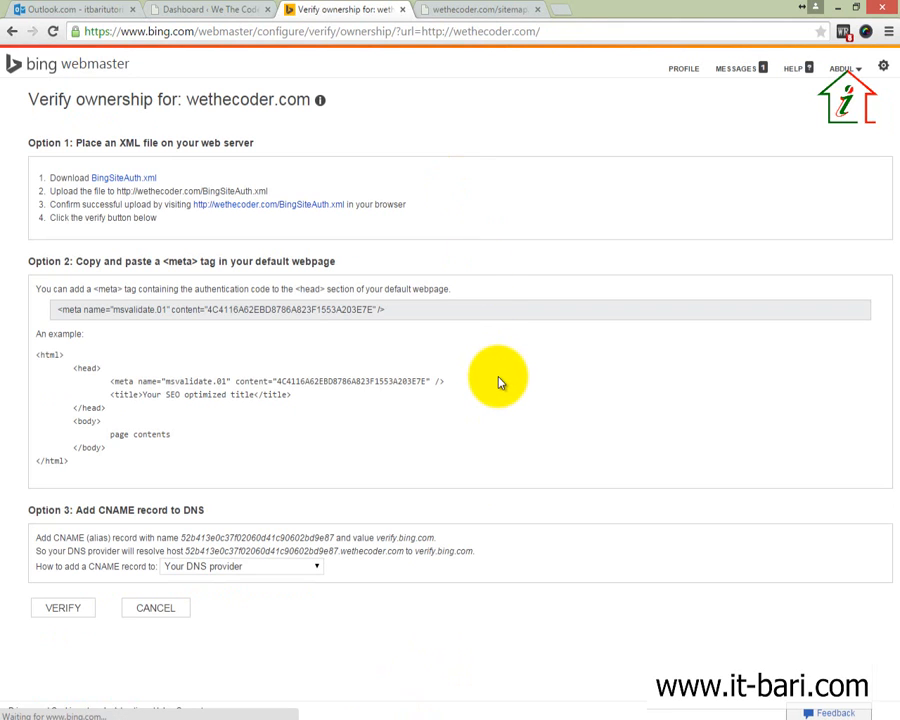
Examine the ownership verification options for wethecoder.com, especially the XML file and the meta tag.
left_click_drag(85, 475, 56, 301)
left_click(350, 448)
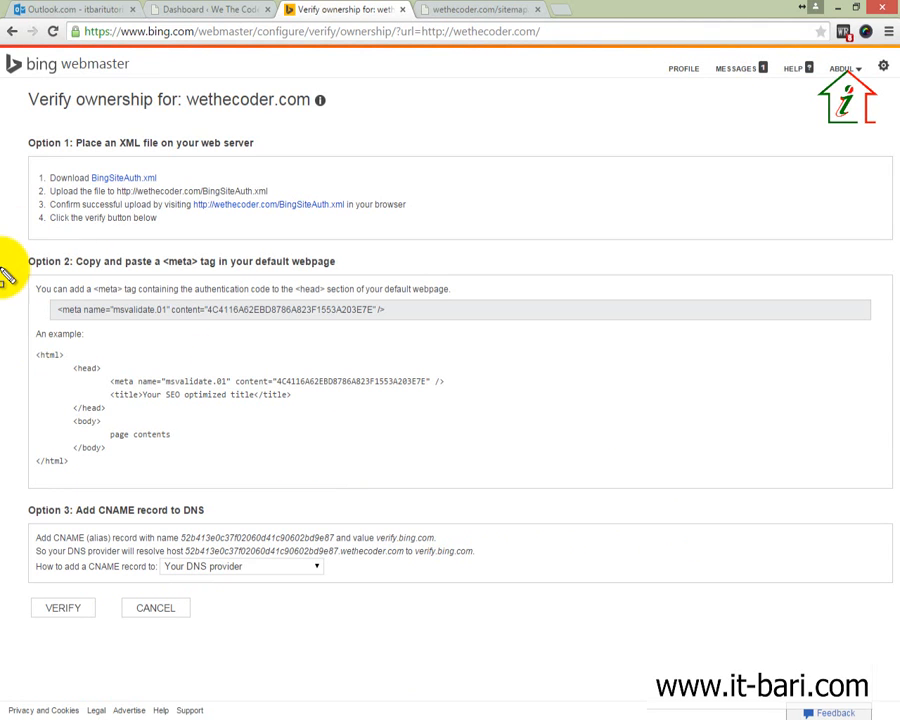
mouse_move(6, 127)
left_mouse_down()
mouse_move(114, 412)
mouse_move(414, 580)
mouse_move(820, 612)
mouse_move(826, 680)
mouse_move(880, 690)
left_mouse_up()
mouse_move(18, 136)
left_mouse_down()
mouse_move(66, 194)
mouse_move(462, 247)
left_mouse_up()
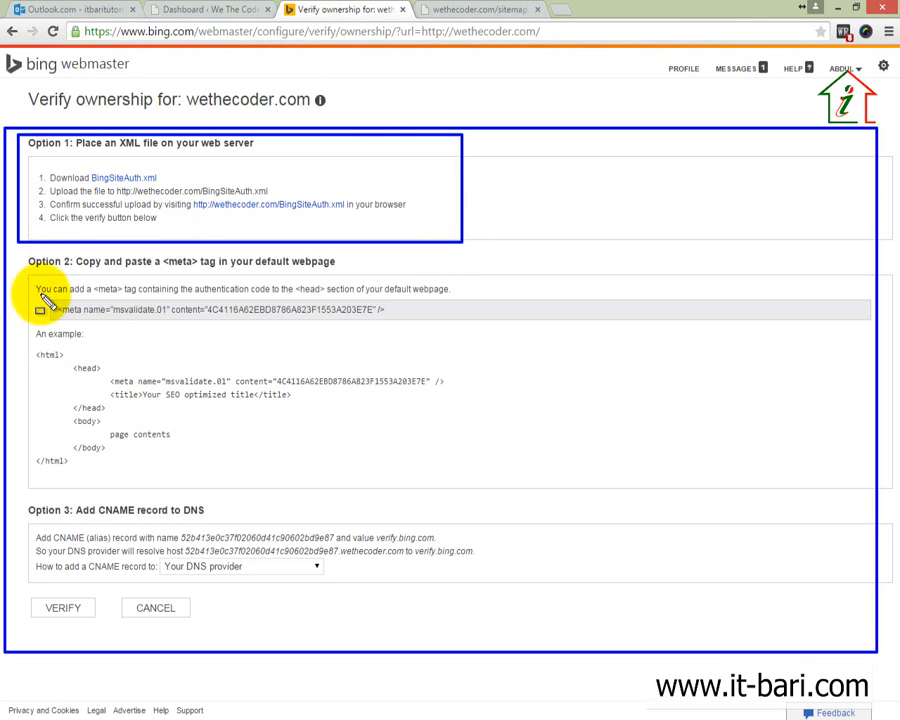
mouse_move(42, 294)
left_mouse_down()
mouse_move(86, 345)
mouse_move(400, 342)
mouse_move(456, 322)
mouse_move(462, 338)
mouse_move(476, 329)
left_mouse_up()
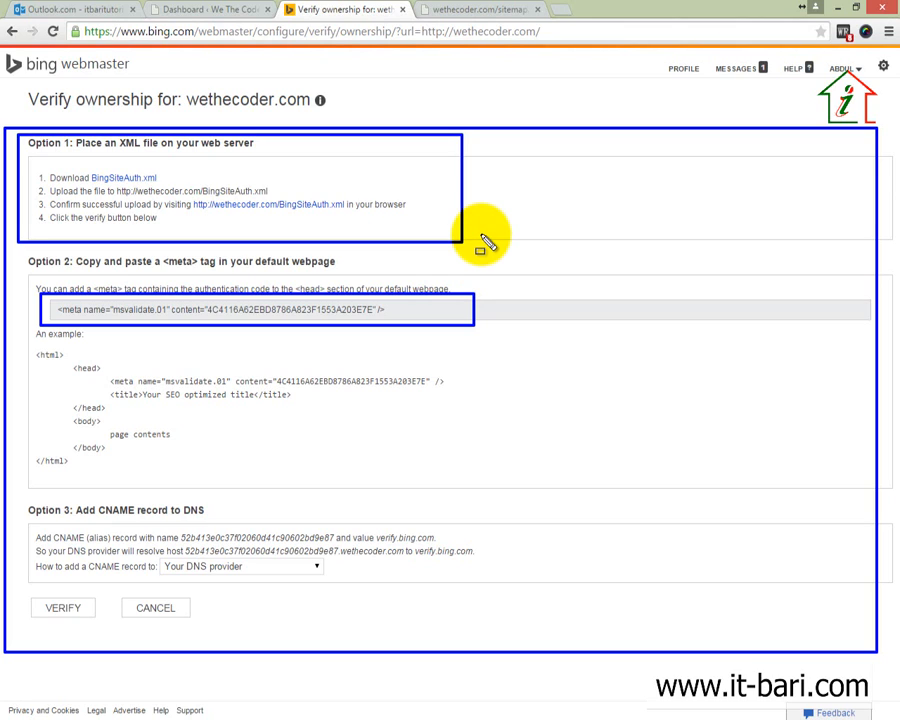
key("Escape")
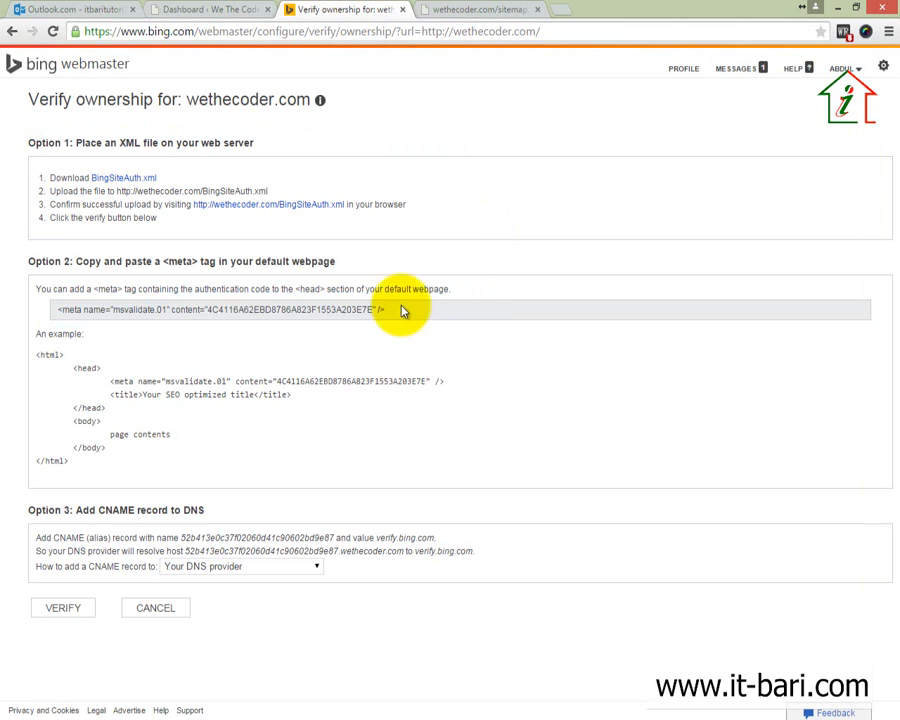
Copy the complete msvalidate.01 meta tag given under Option 2 of the ownership verification page.
left_click_drag(393, 309, 57, 309)
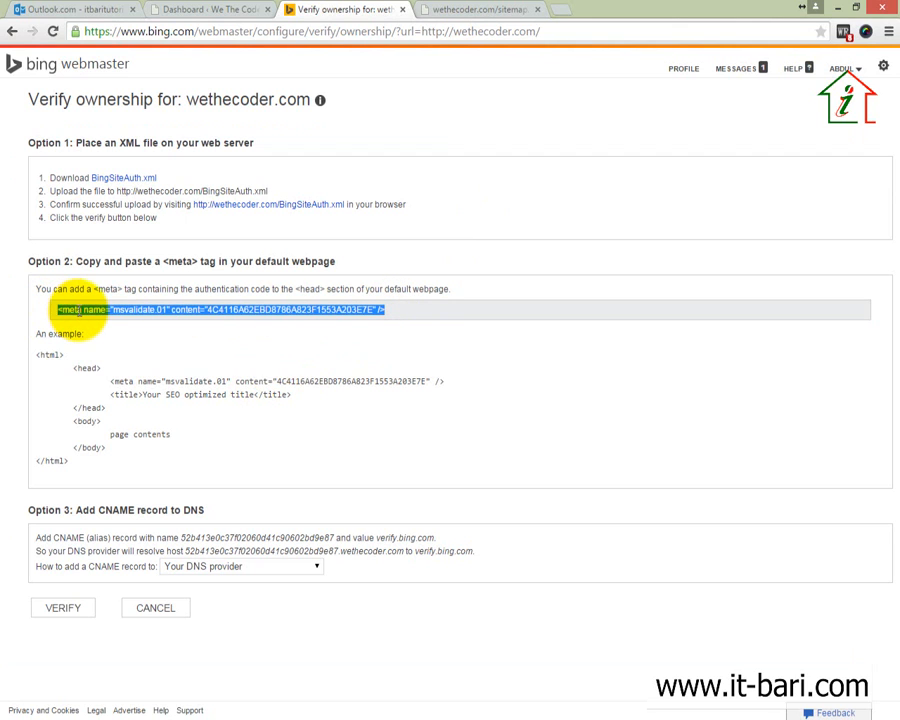
right_click(78, 312)
left_click(121, 325)
left_click(422, 307)
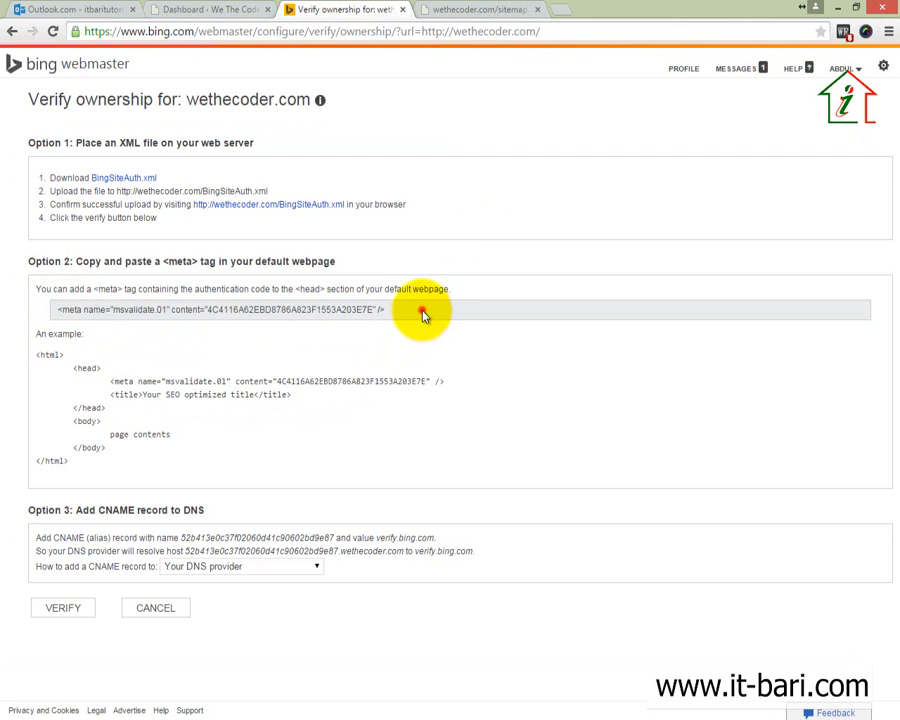
Switch to the WordPress dashboard of We The Coder and open the theme editor.
left_click(176, 10)
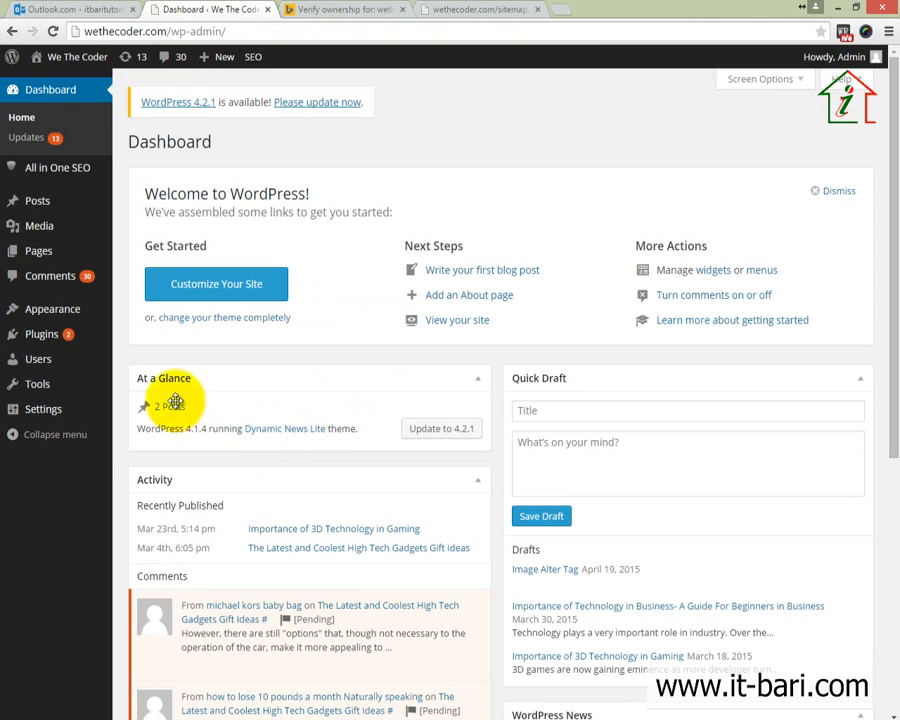
mouse_move(94, 313)
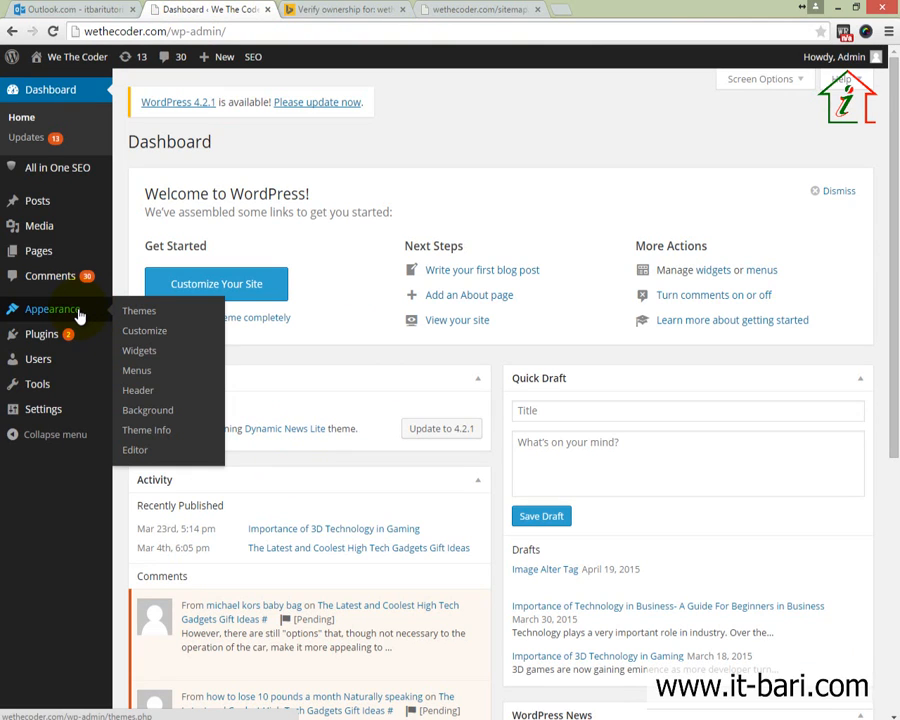
left_click(144, 449)
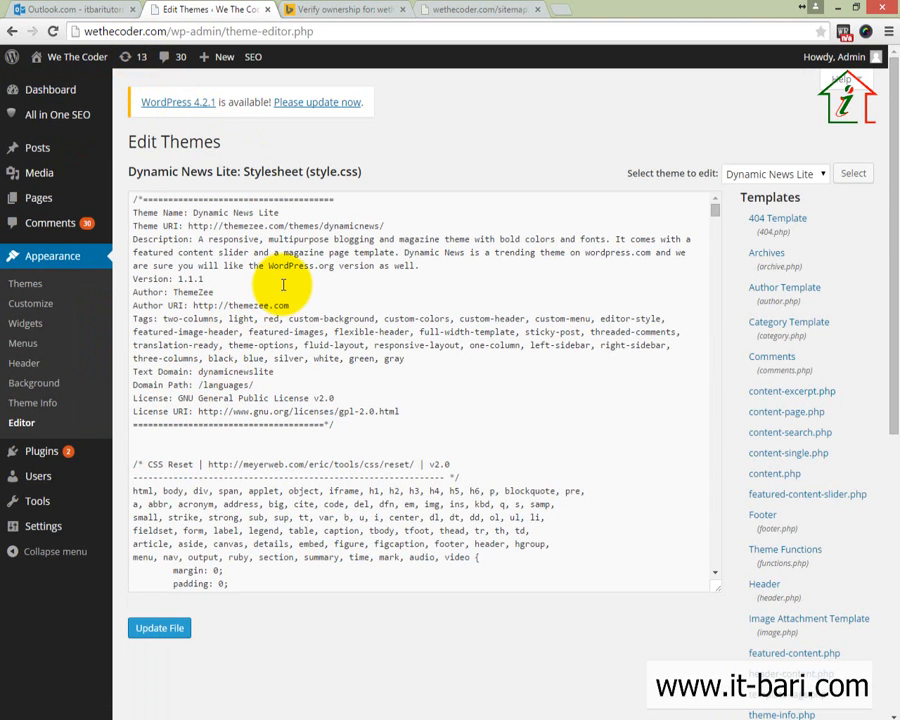
Look through the stylesheet code and the list of theme templates to find the Header template.
scroll(672, 410, "down", 3)
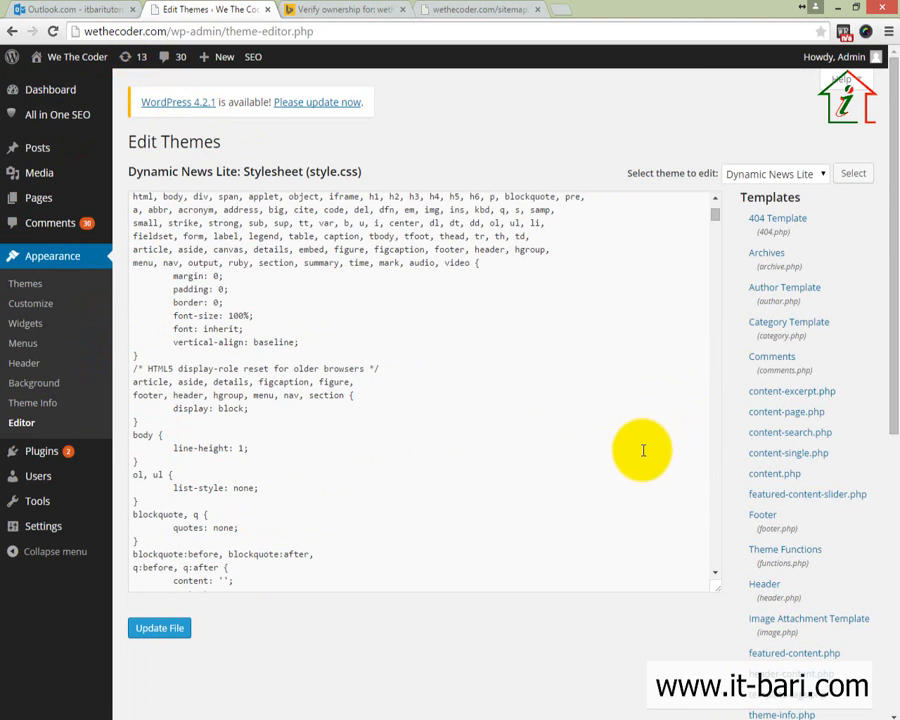
scroll(640, 446, "up", 3)
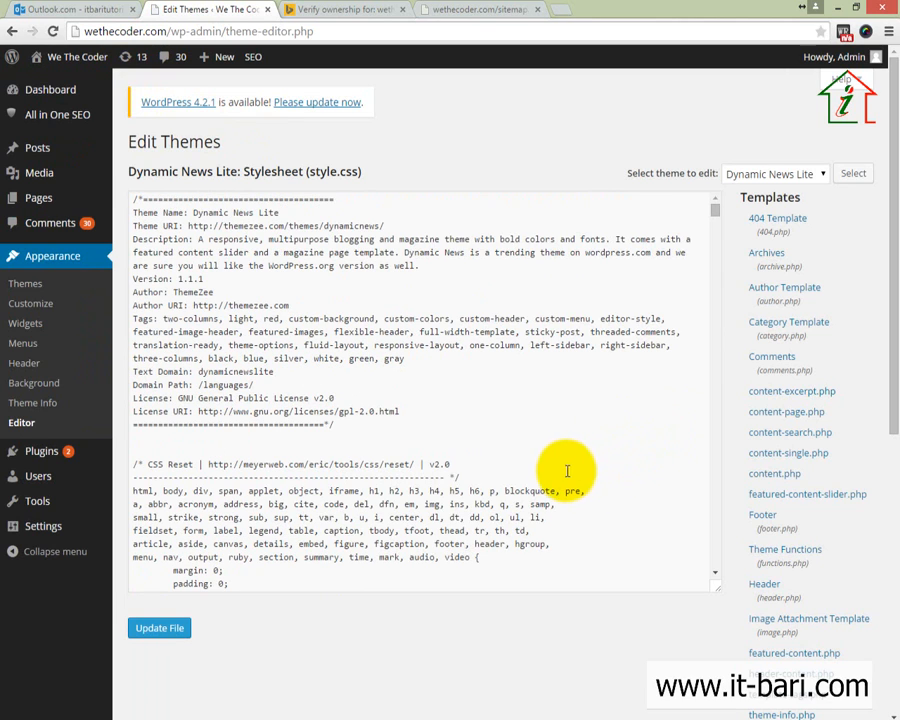
scroll(560, 475, "down", 3)
scroll(640, 446, "up", 3)
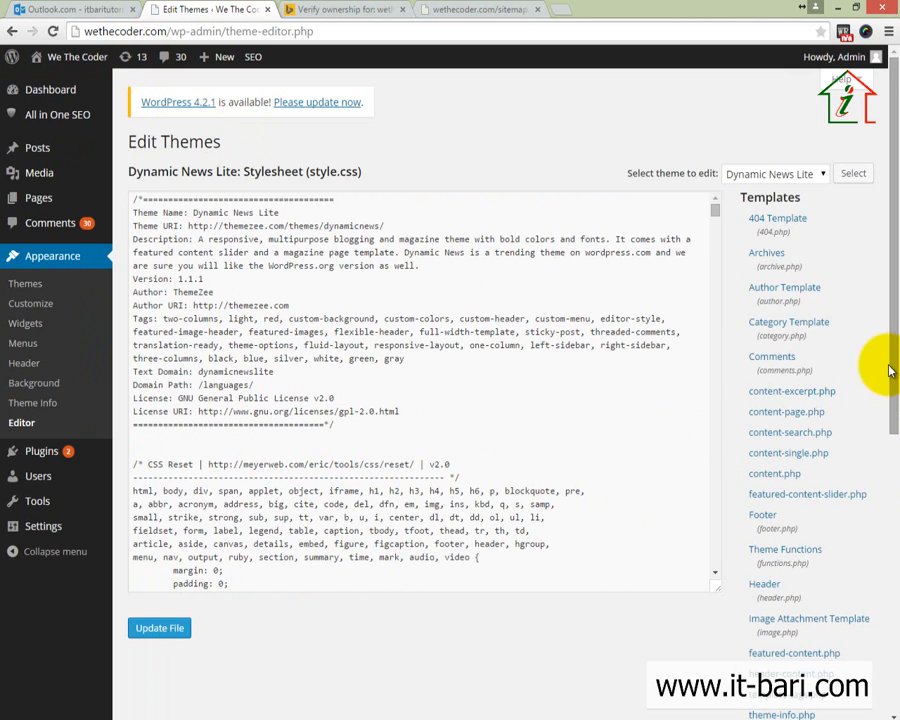
scroll(887, 366, "down", 3)
scroll(884, 458, "up", 3)
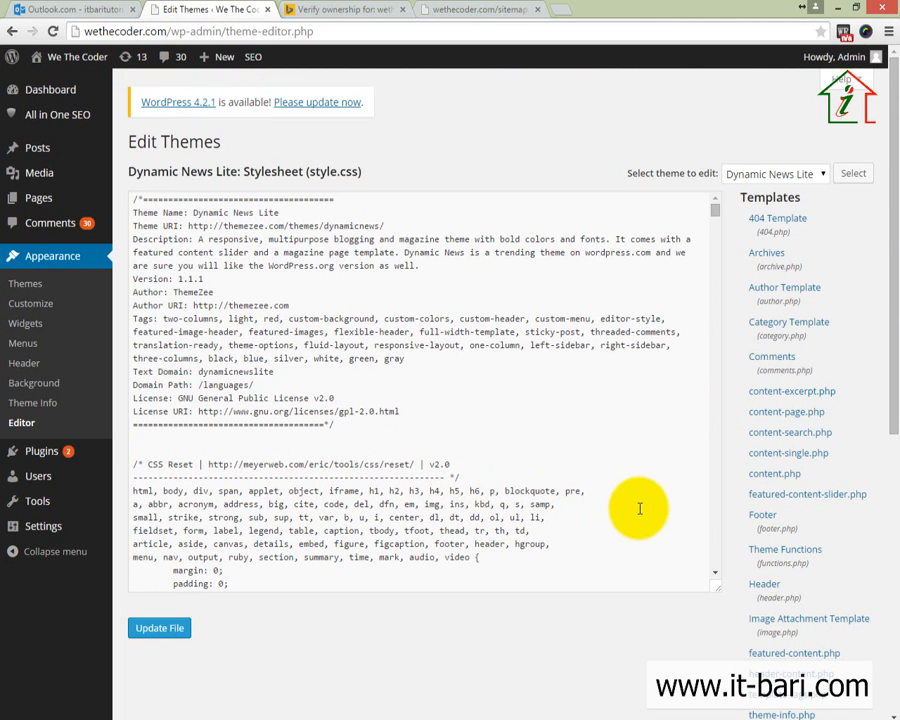
scroll(790, 452, "down", 2)
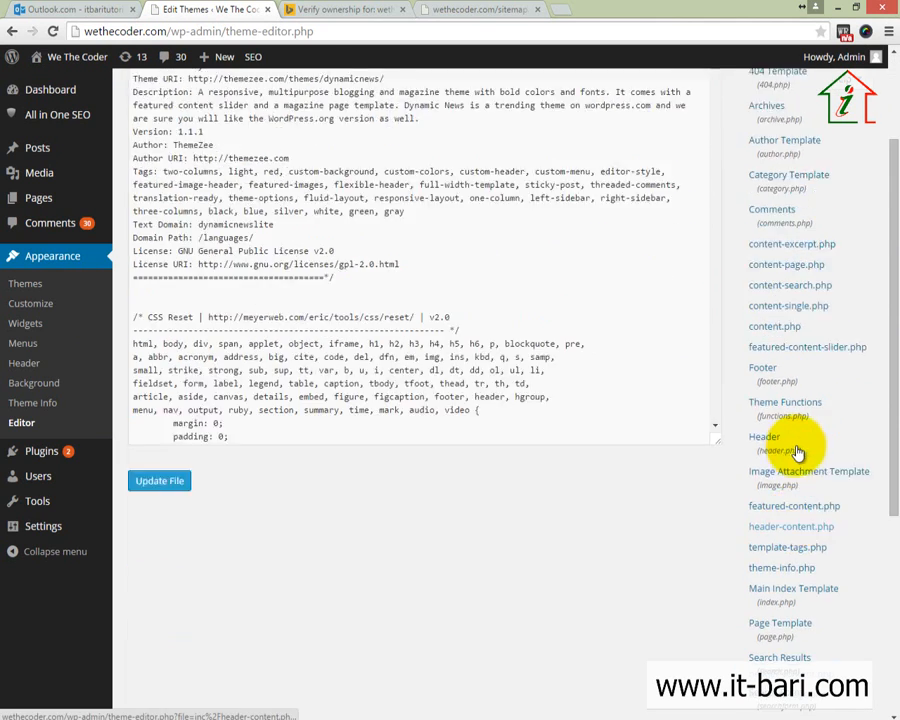
scroll(743, 458, "up", 2)
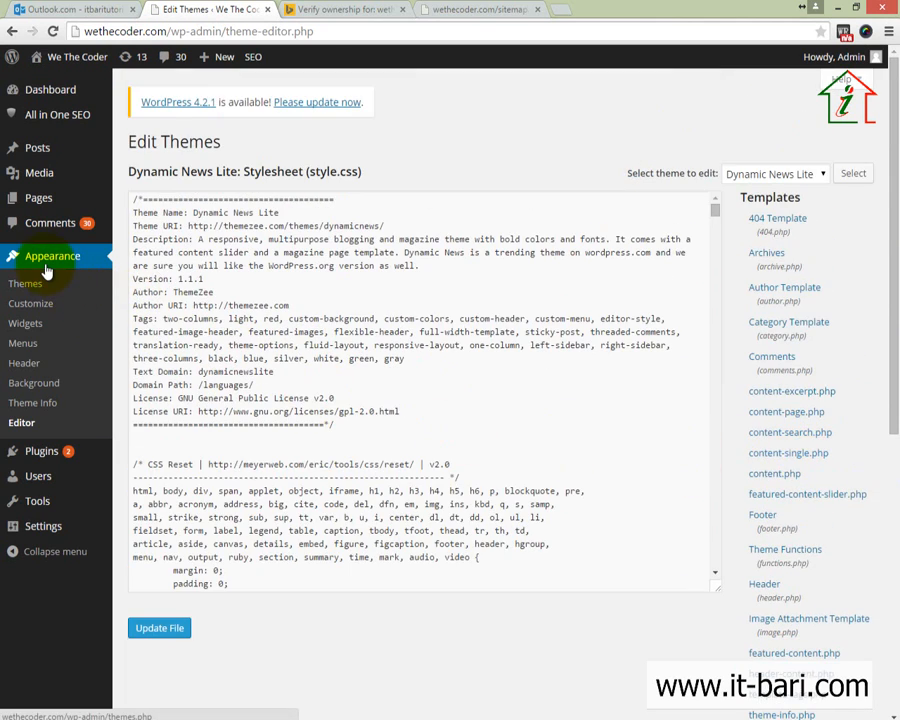
left_click_drag(541, 505, 321, 365)
left_click(470, 362)
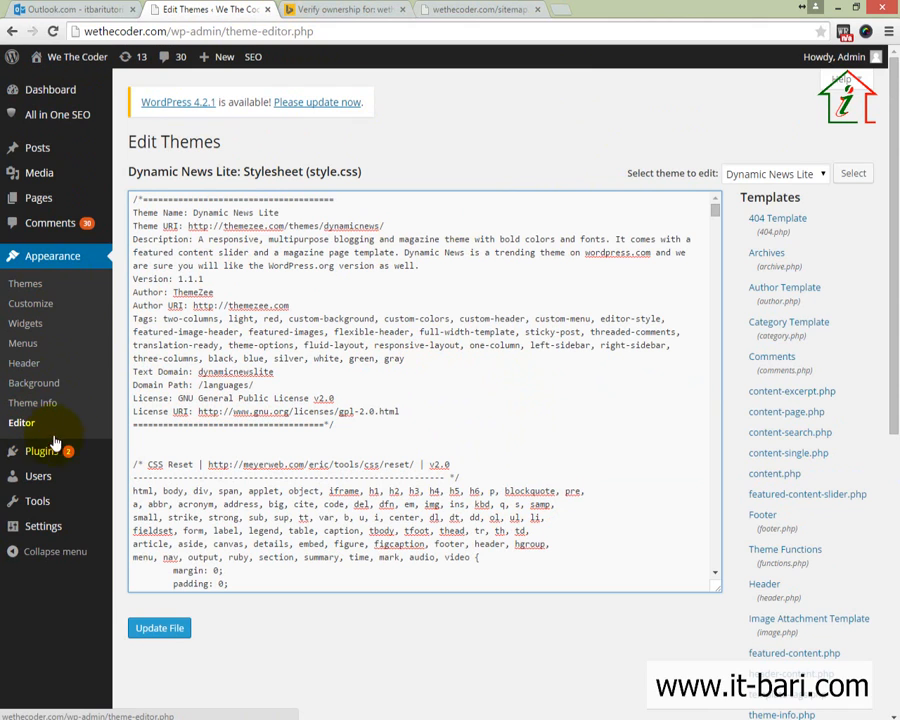
Open the Header template (header.php) and paste the copied verification meta tag after the Google Analytics script, before the closing head tag.
scroll(800, 515, "down", 3)
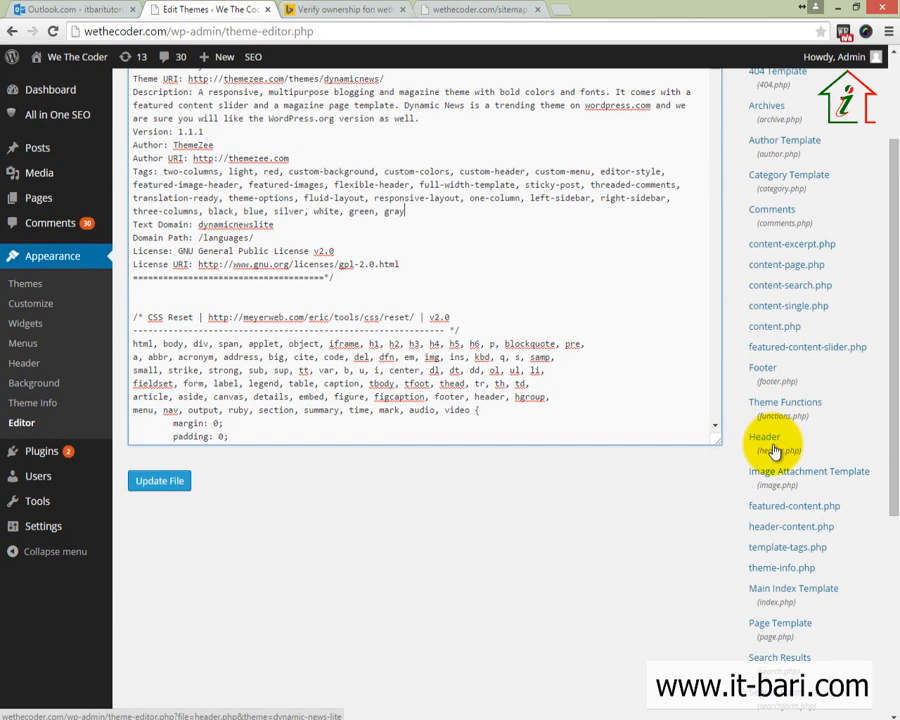
left_click(774, 449)
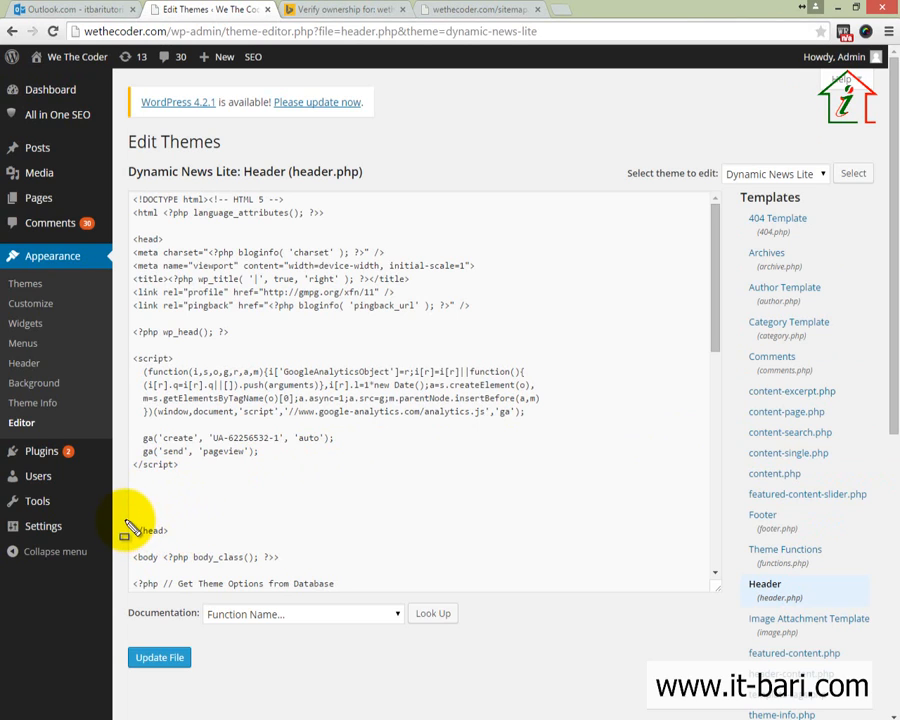
mouse_move(125, 521)
left_mouse_down()
mouse_move(152, 542)
mouse_move(186, 547)
left_mouse_up()
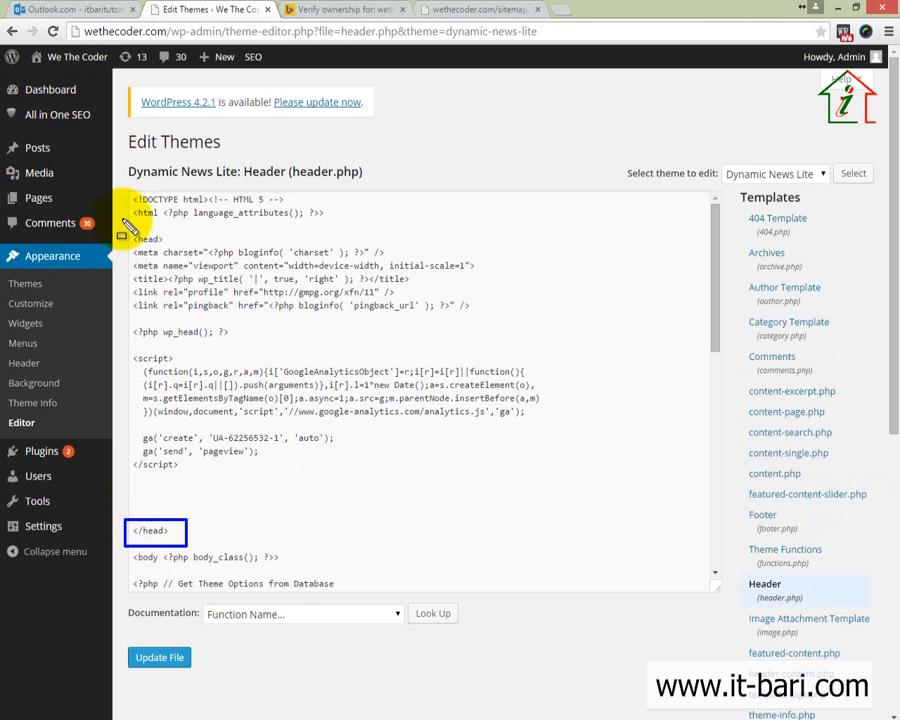
mouse_move(123, 223)
left_mouse_down()
mouse_move(145, 246)
mouse_move(182, 250)
mouse_move(240, 237)
left_mouse_up()
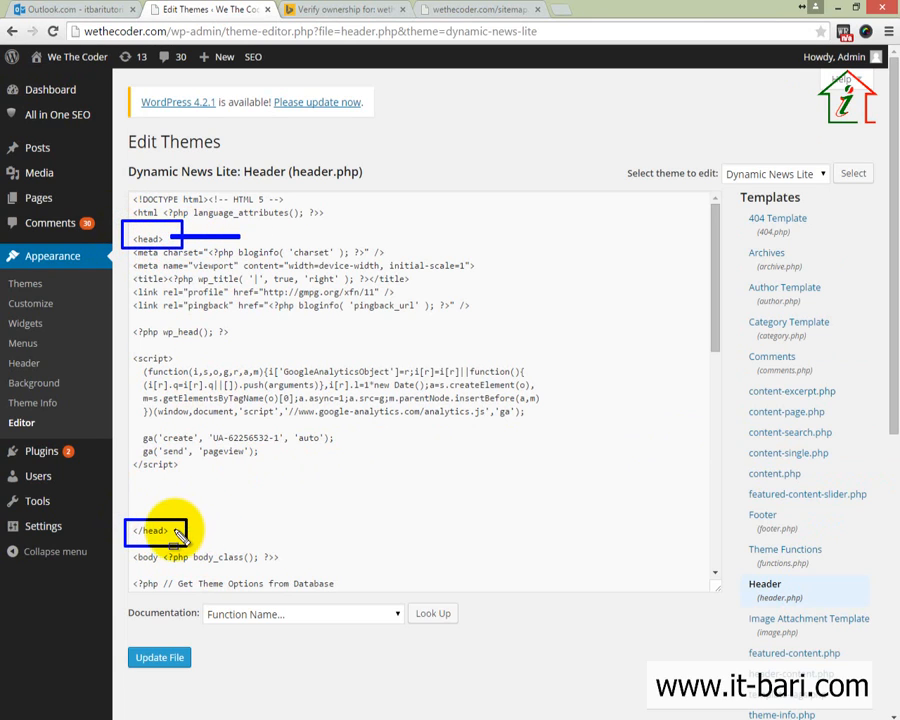
left_click_drag(186, 530, 251, 530)
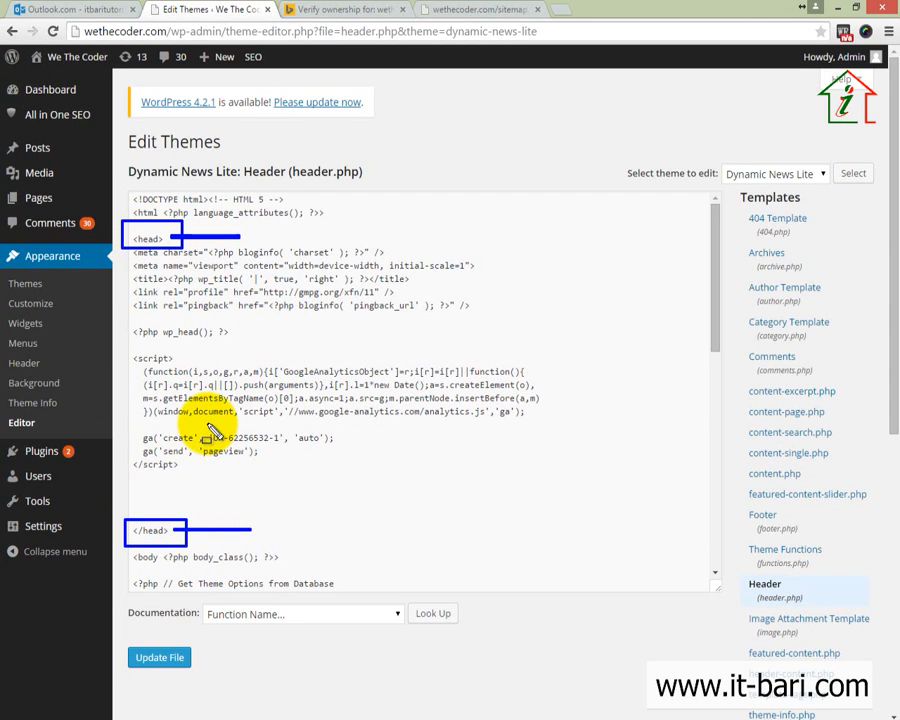
left_click(141, 477)
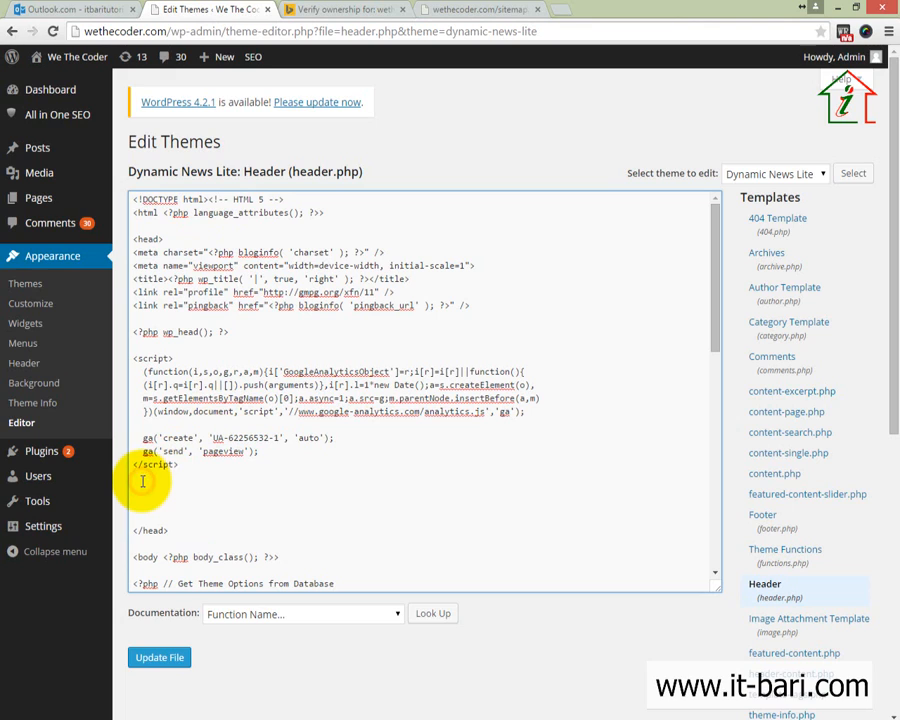
key("ctrl+v")
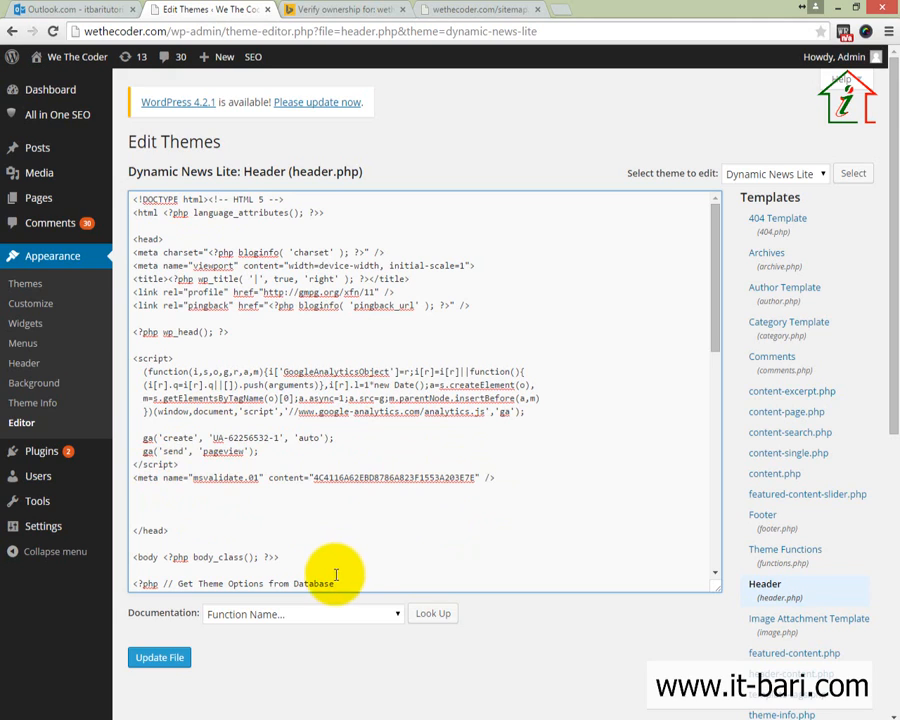
Save the edited header.php file and return to the Bing ownership verification page.
left_click(172, 662)
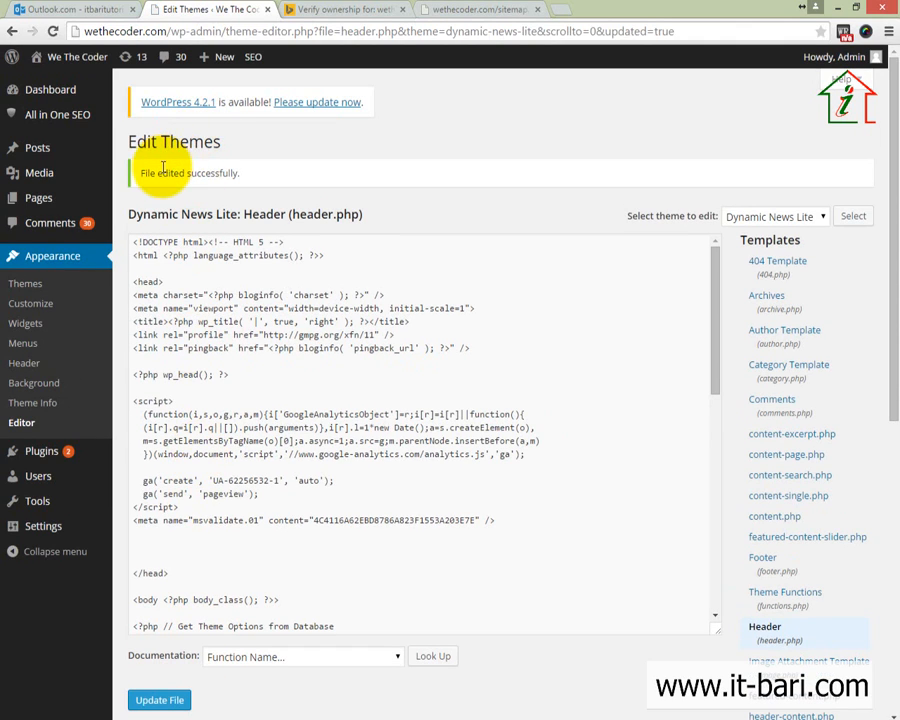
left_click_drag(128, 172, 240, 172)
left_click(367, 8)
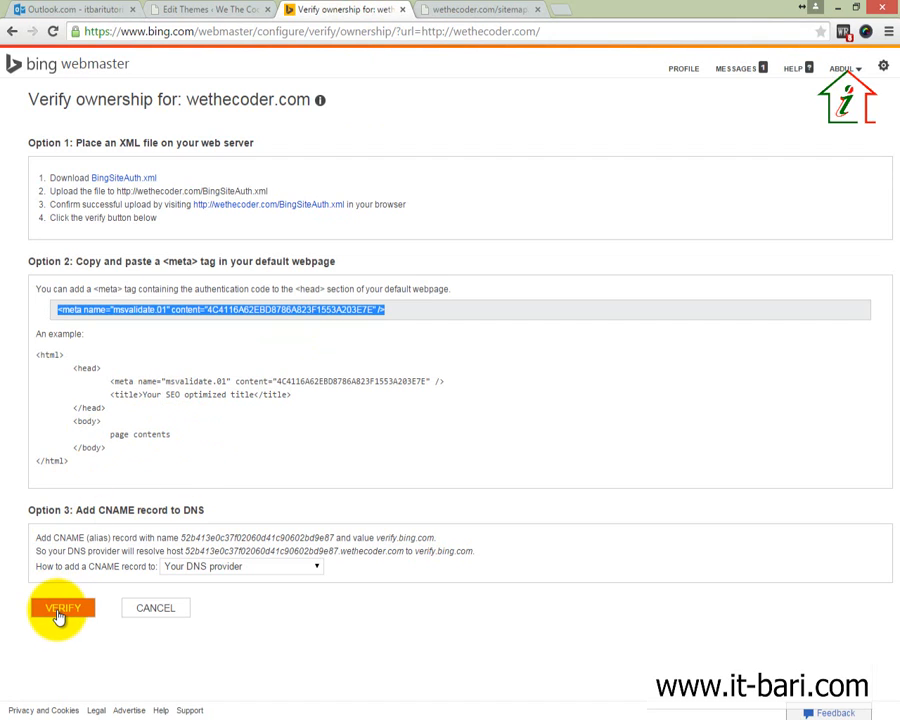
Verify ownership of wethecoder.com in Bing Webmaster Tools using the meta tag added to the site's header.
left_click(163, 401)
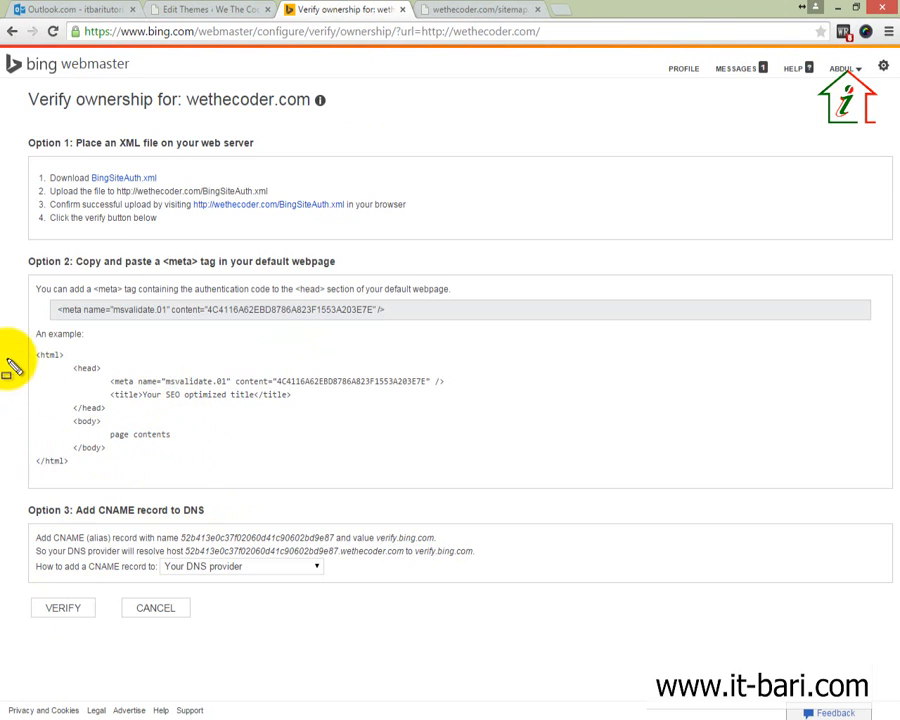
left_click_drag(9, 349, 255, 455)
mouse_move(310, 462)
left_mouse_down()
mouse_move(537, 461)
mouse_move(578, 482)
left_mouse_up()
mouse_move(66, 362)
left_mouse_down()
mouse_move(113, 420)
mouse_move(107, 413)
mouse_move(370, 385)
mouse_move(482, 400)
left_mouse_up()
key("Escape")
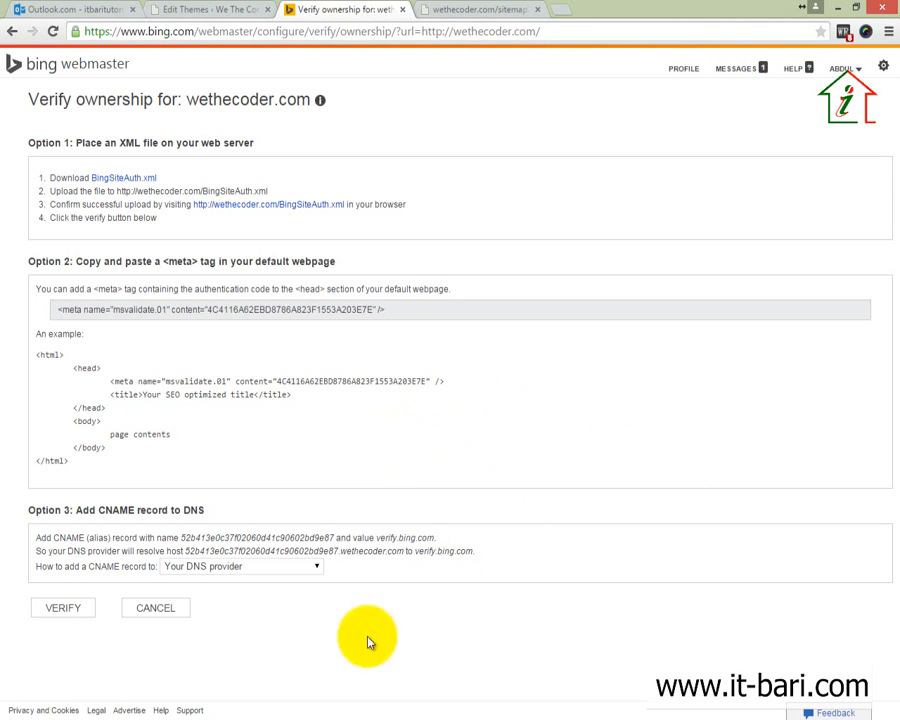
left_click(55, 614)
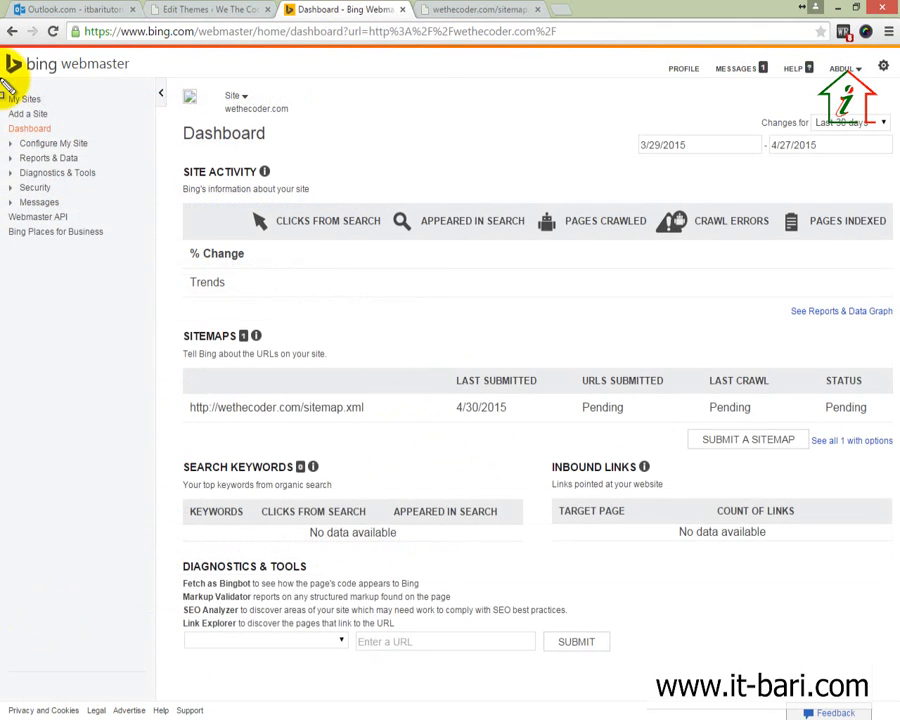
Review the wethecoder.com dashboard, especially the sitemap listed in its Sitemaps section.
mouse_move(2, 78)
left_mouse_down()
mouse_move(165, 281)
mouse_move(860, 705)
mouse_move(855, 712)
left_mouse_up()
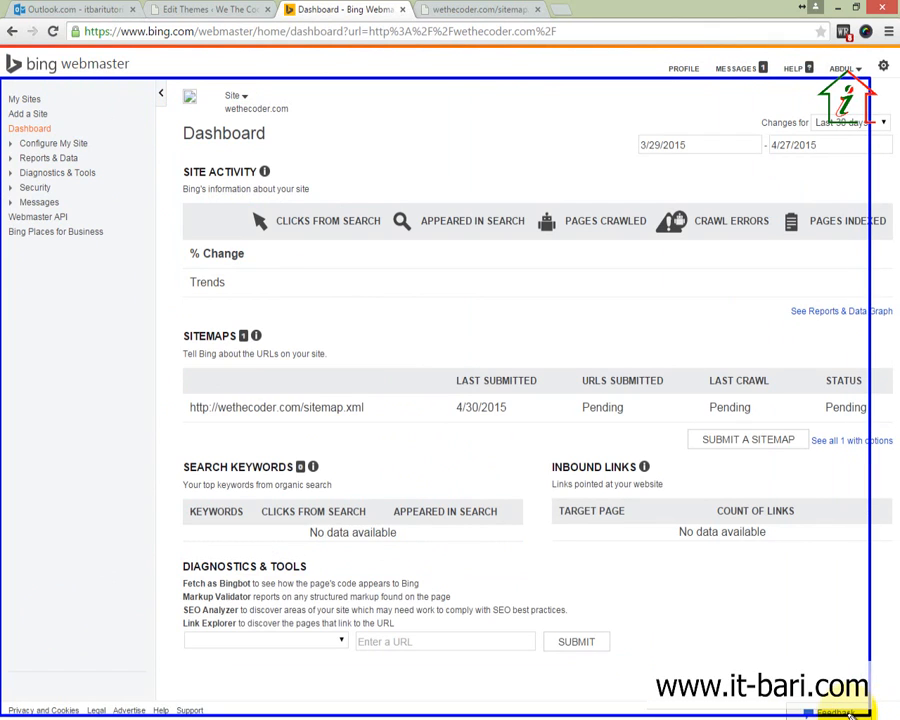
key("Escape")
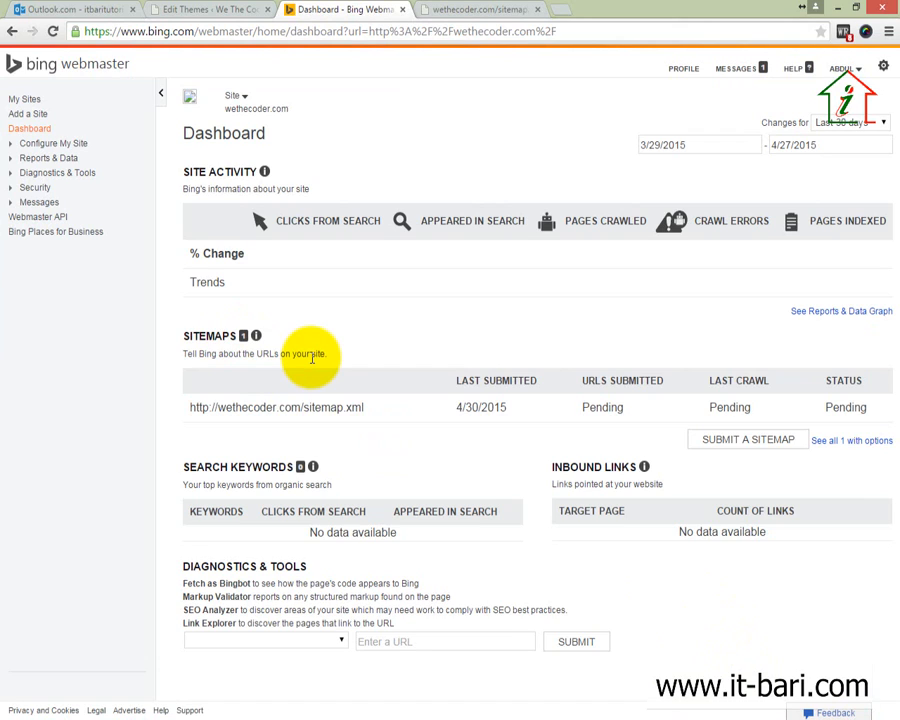
mouse_move(160, 316)
left_mouse_down()
mouse_move(182, 358)
mouse_move(422, 440)
left_mouse_up()
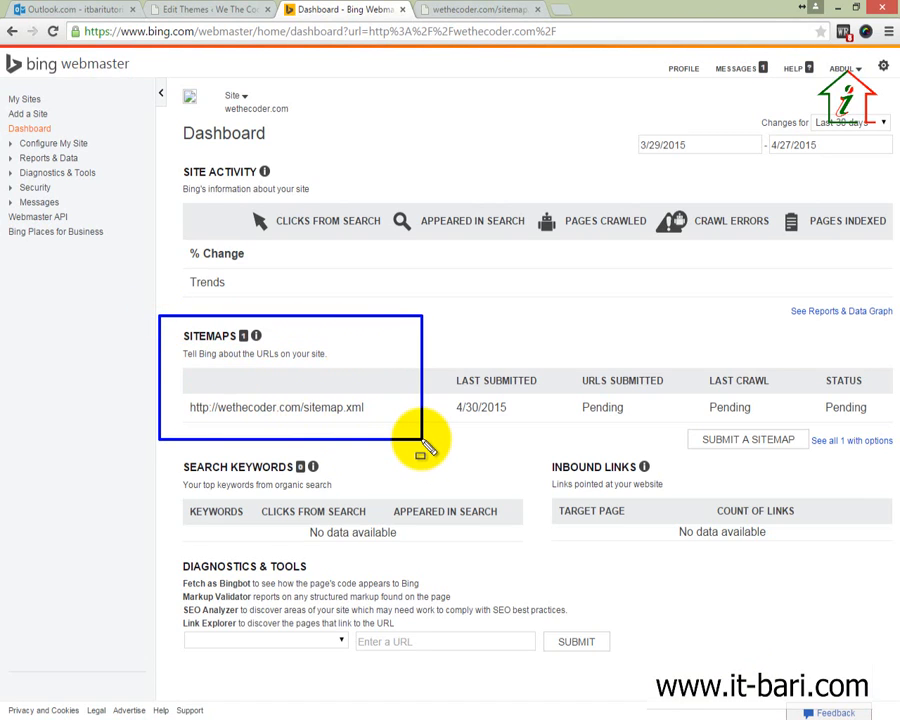
key("Escape")
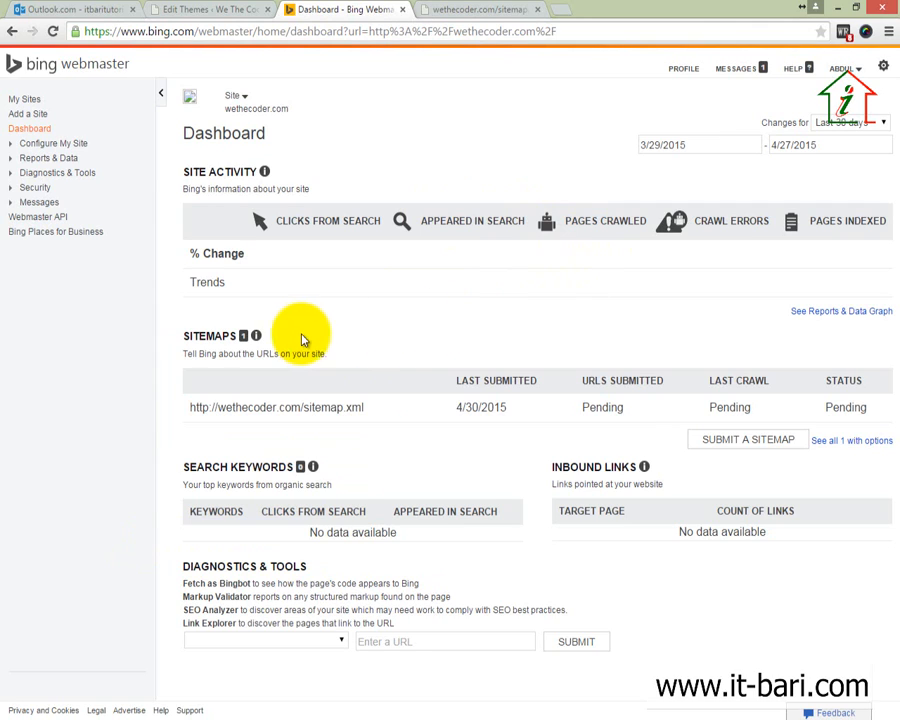
Open the Configure My Site overview and examine the submitted sitemap's submission date, crawl and status details.
left_click(48, 145)
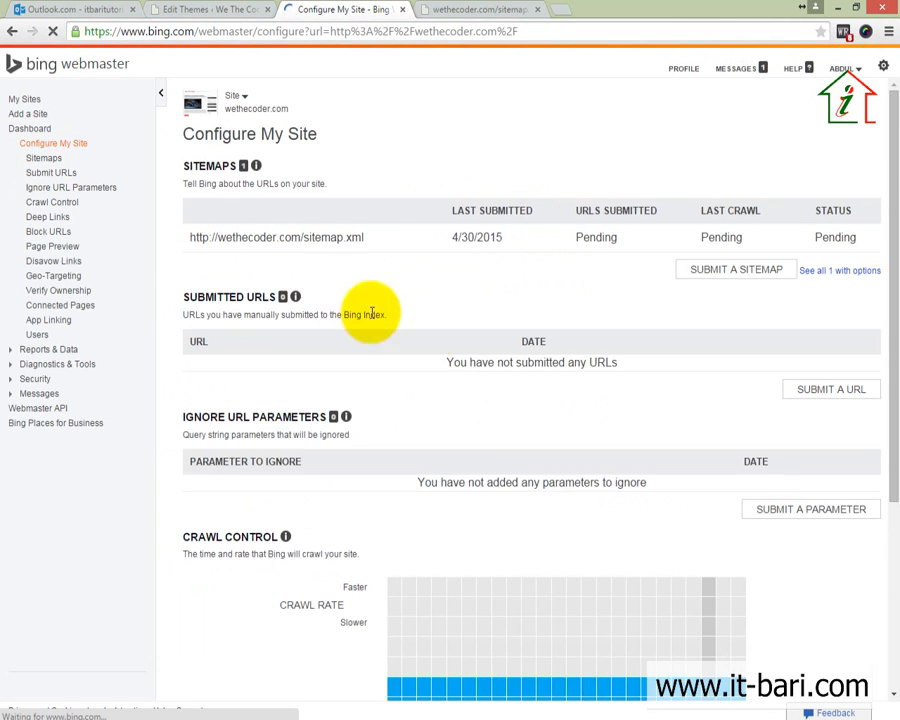
scroll(482, 578, "down", 3)
scroll(481, 578, "up", 2)
scroll(480, 578, "up", 1)
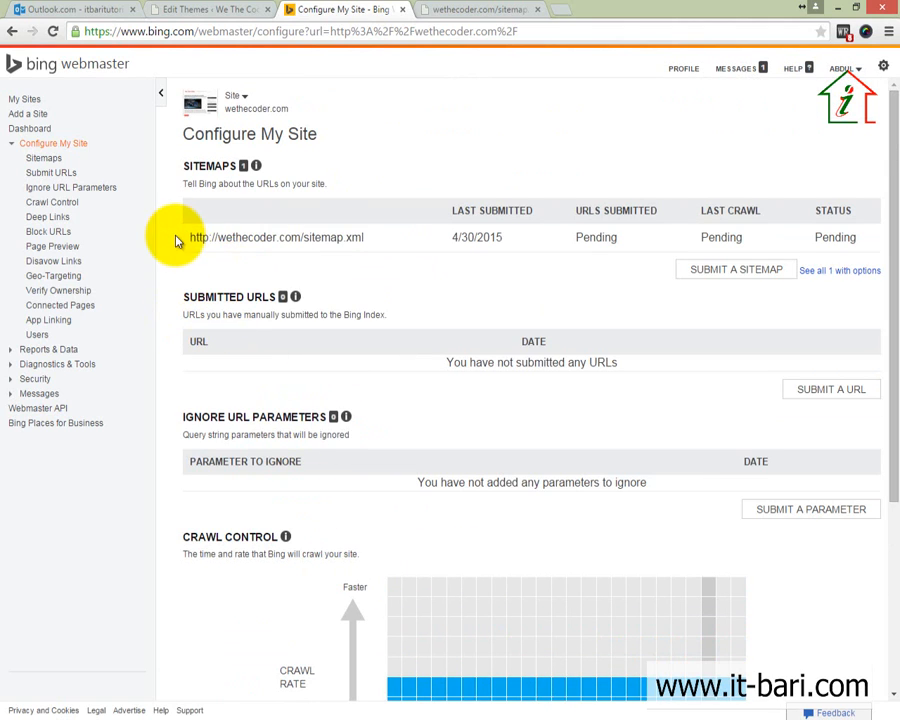
left_click_drag(177, 240, 719, 245)
left_click(680, 316)
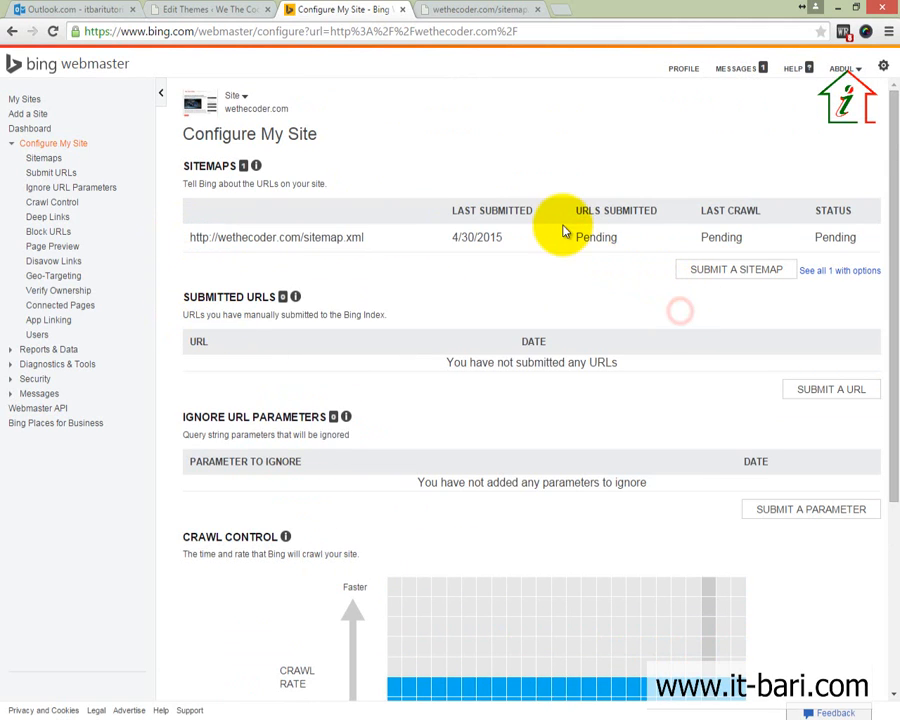
left_click_drag(566, 231, 845, 251)
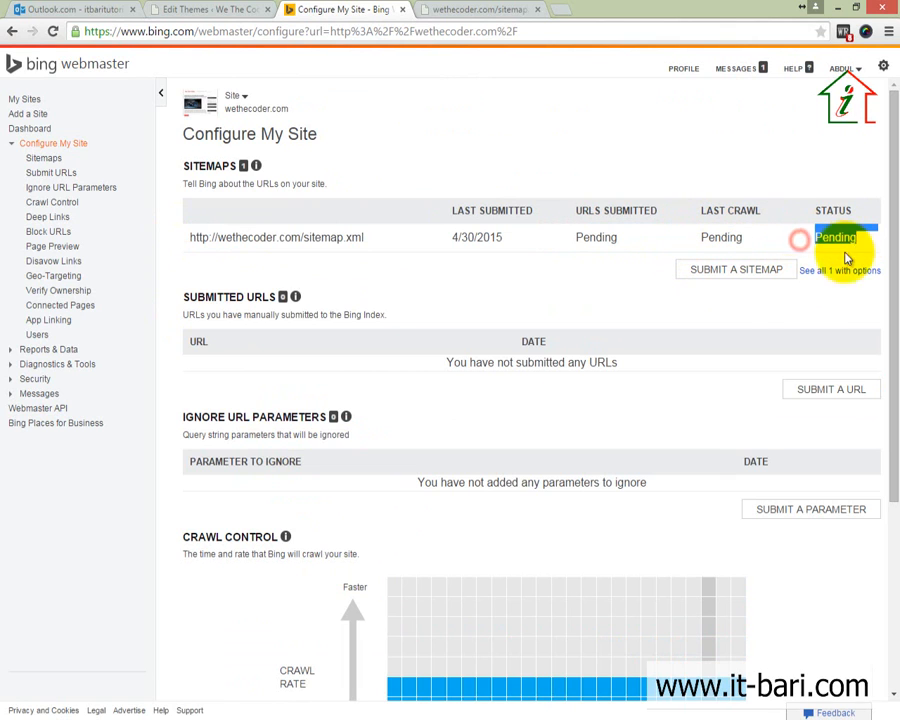
left_click(632, 304)
scroll(590, 330, "down", 3)
scroll(581, 341, "up", 3)
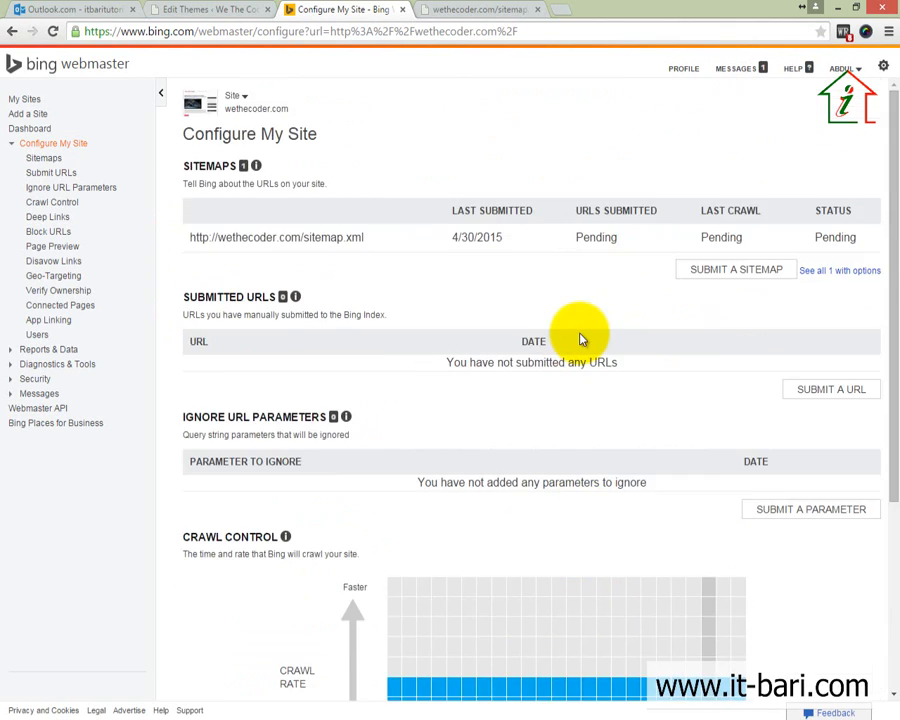
Look at the site's Crawl Control and Block URLs settings and its Page Traffic report.
left_click(77, 205)
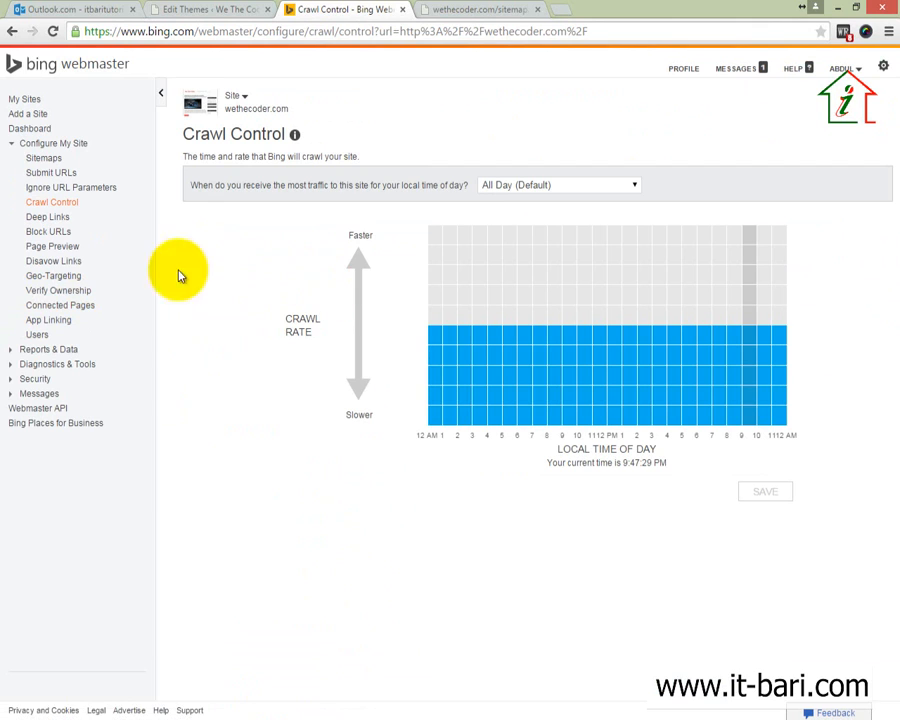
left_click(60, 233)
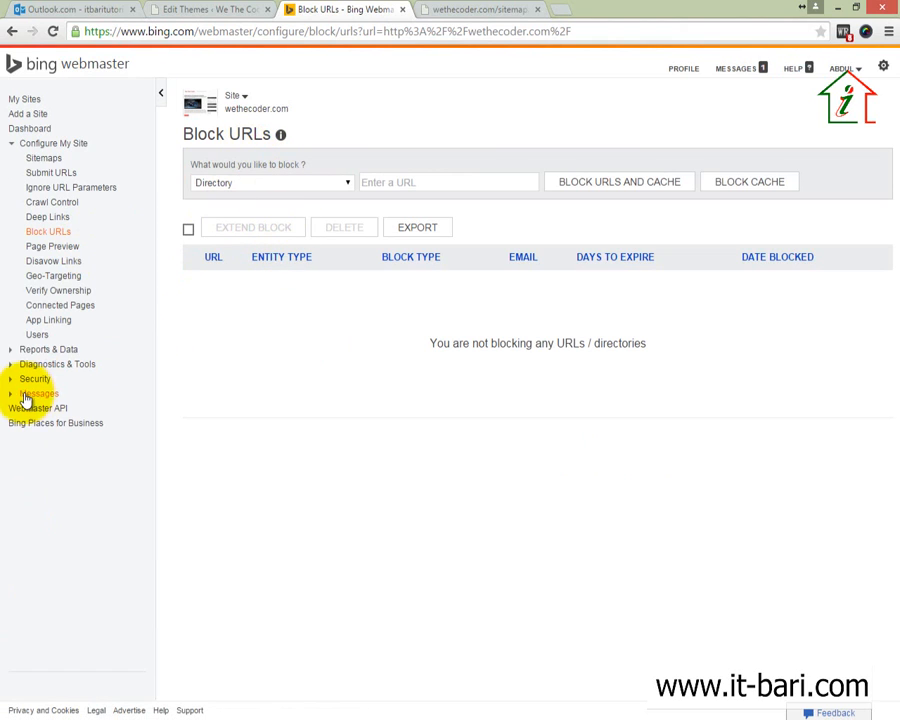
left_click(10, 350)
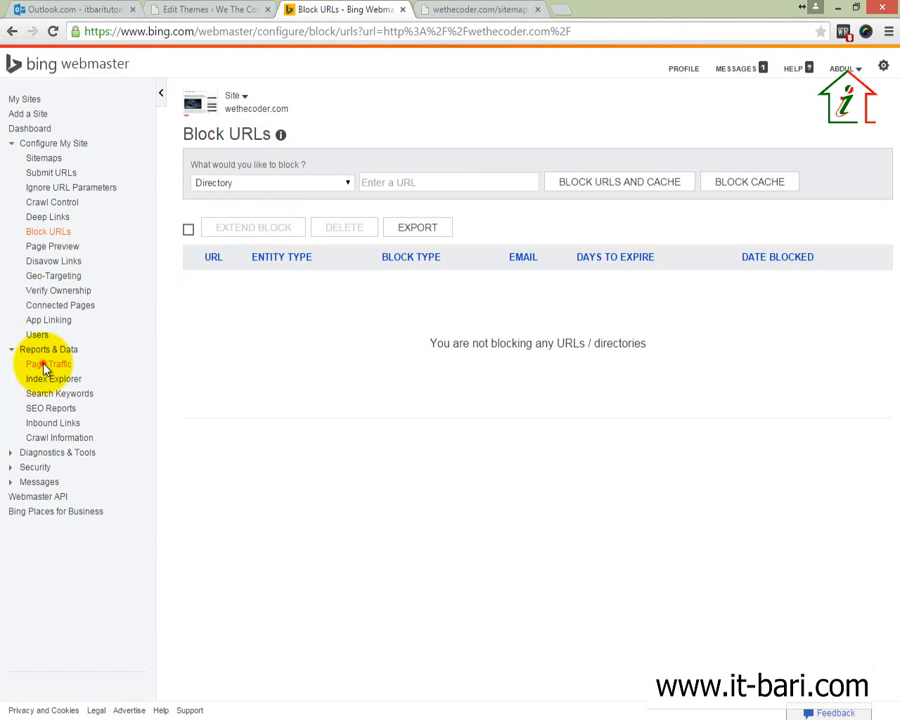
left_click(44, 364)
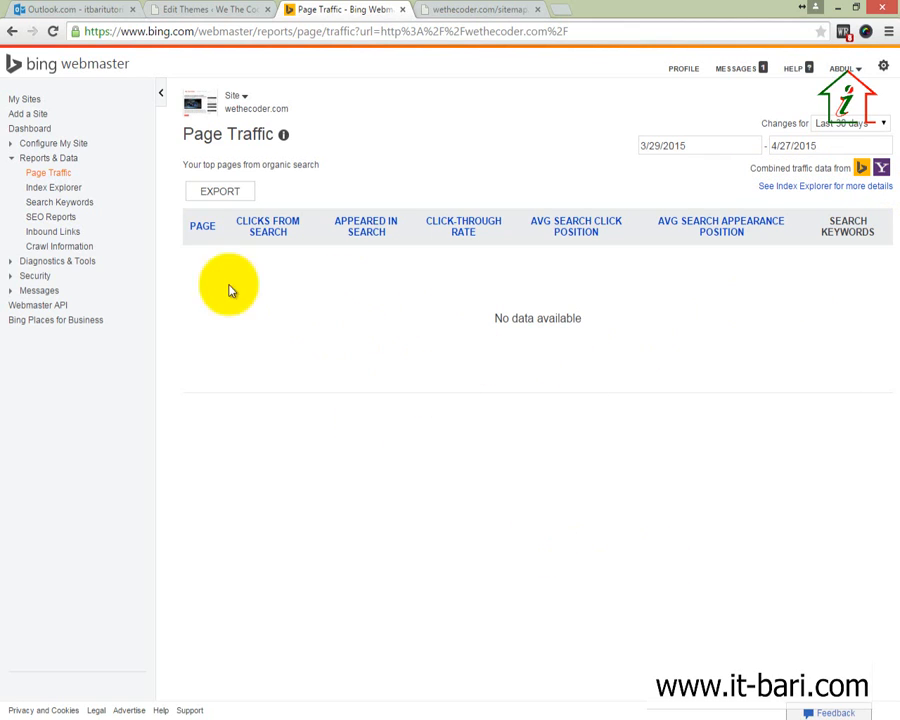
Look through the Security and Diagnostics & Tools sections, including the Keyword Research and SEO Analyzer pages.
left_click(12, 277)
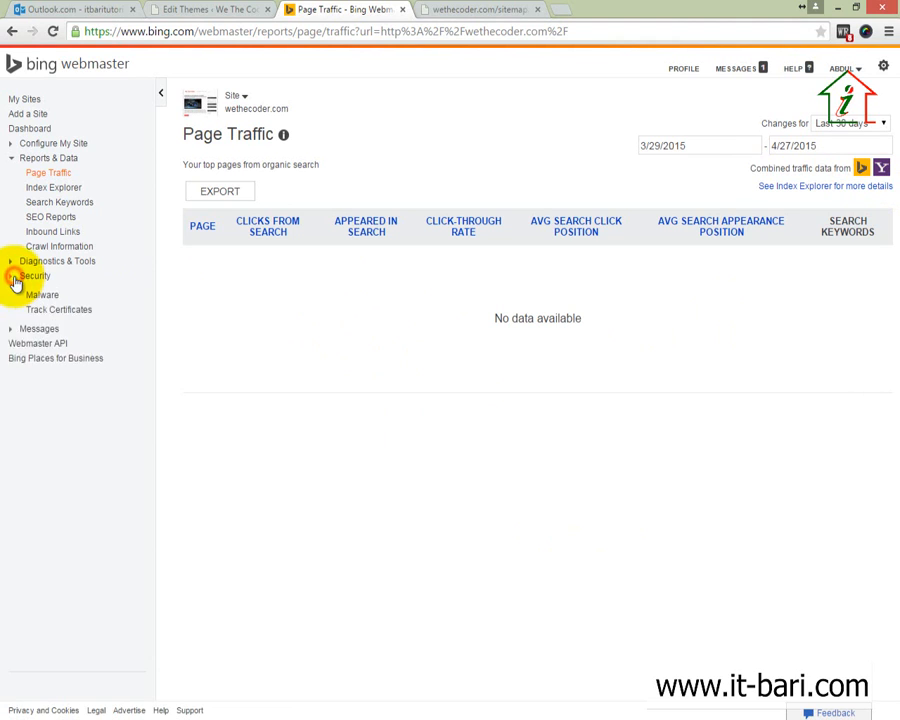
left_click(10, 262)
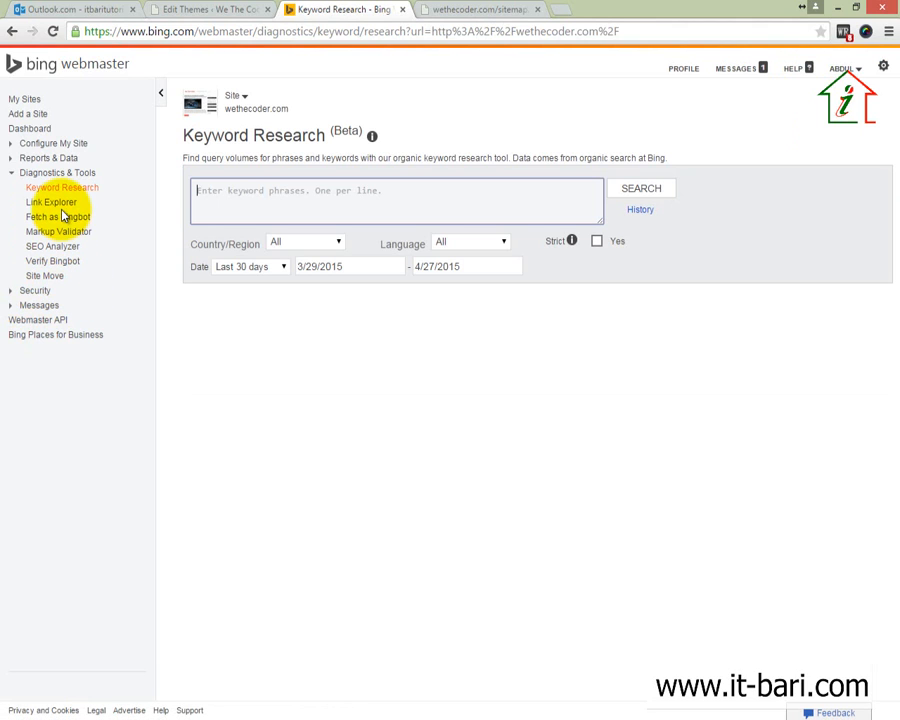
left_click(27, 116)
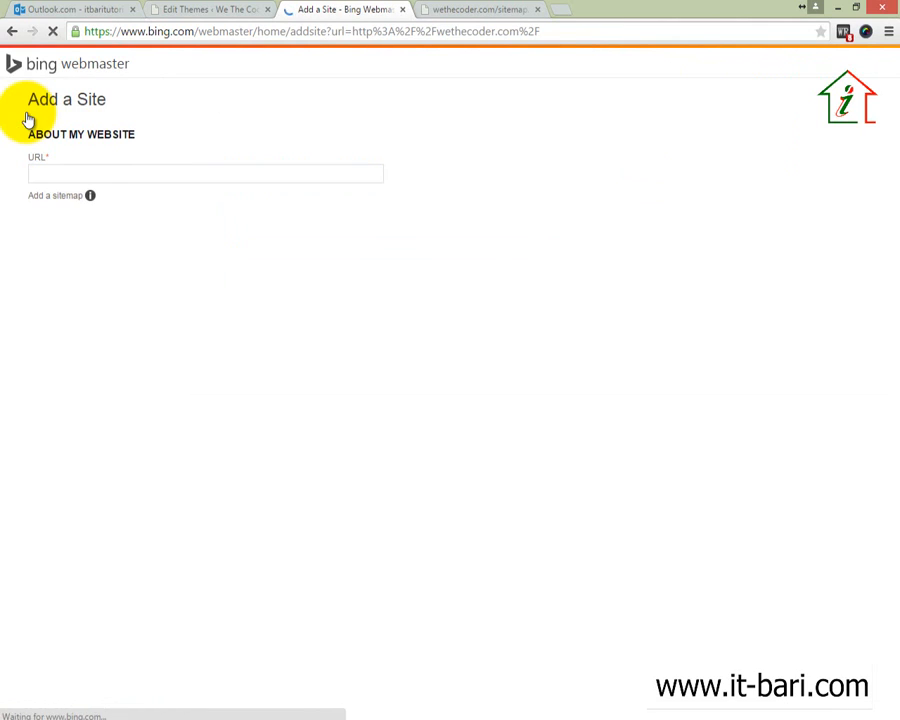
left_click(11, 32)
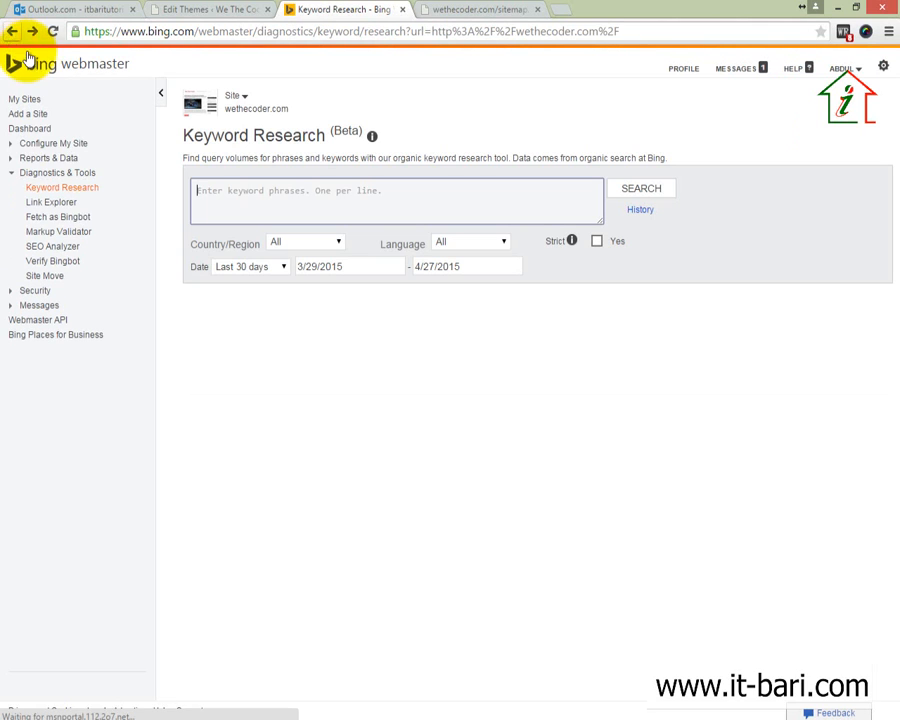
left_click(52, 248)
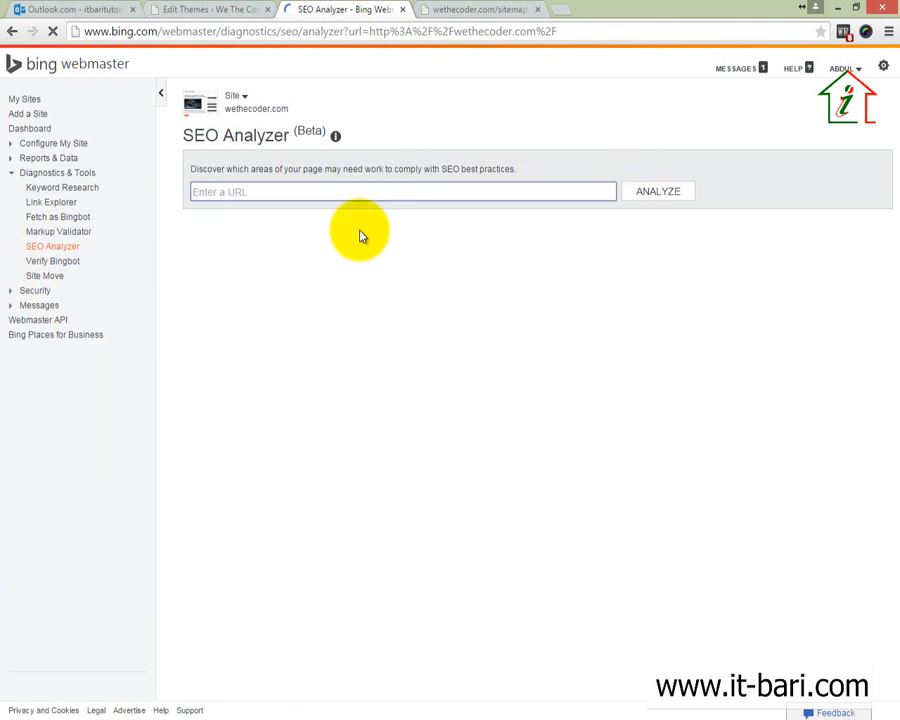
left_click(276, 192)
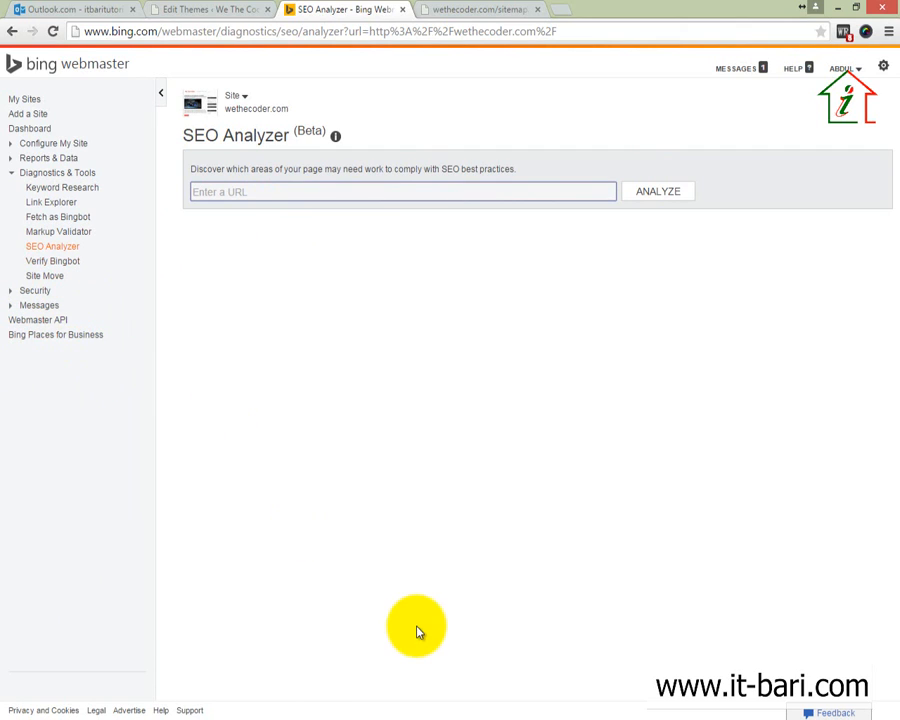
Switch to the Word document IT-Bari-SEO-Bangla-Video-Tutorial.docx and clear the selection on the Bing webmaster link.
left_click(272, 718)
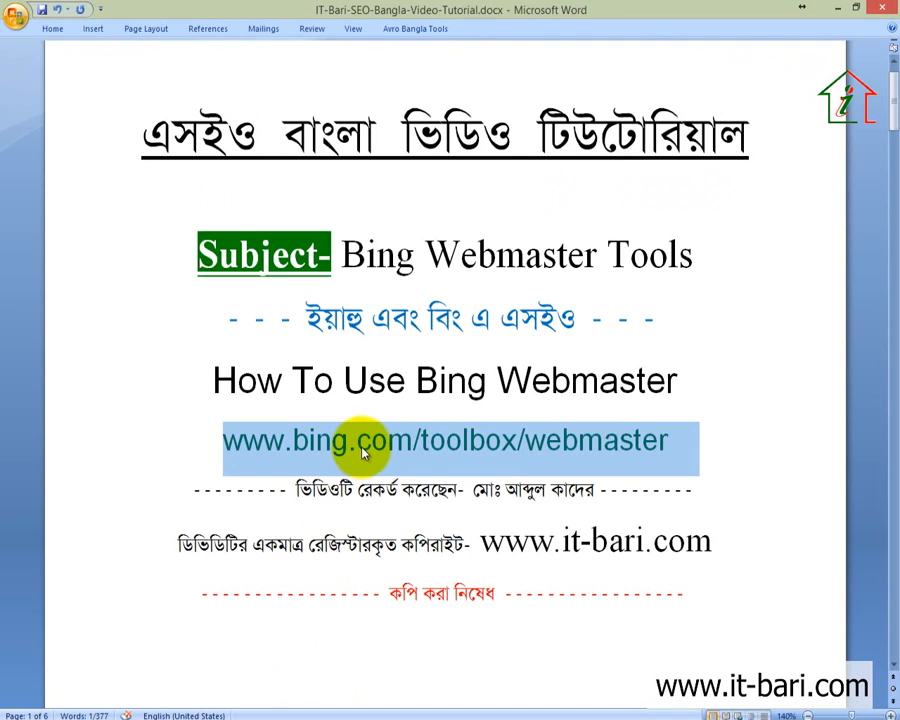
left_click(806, 626)
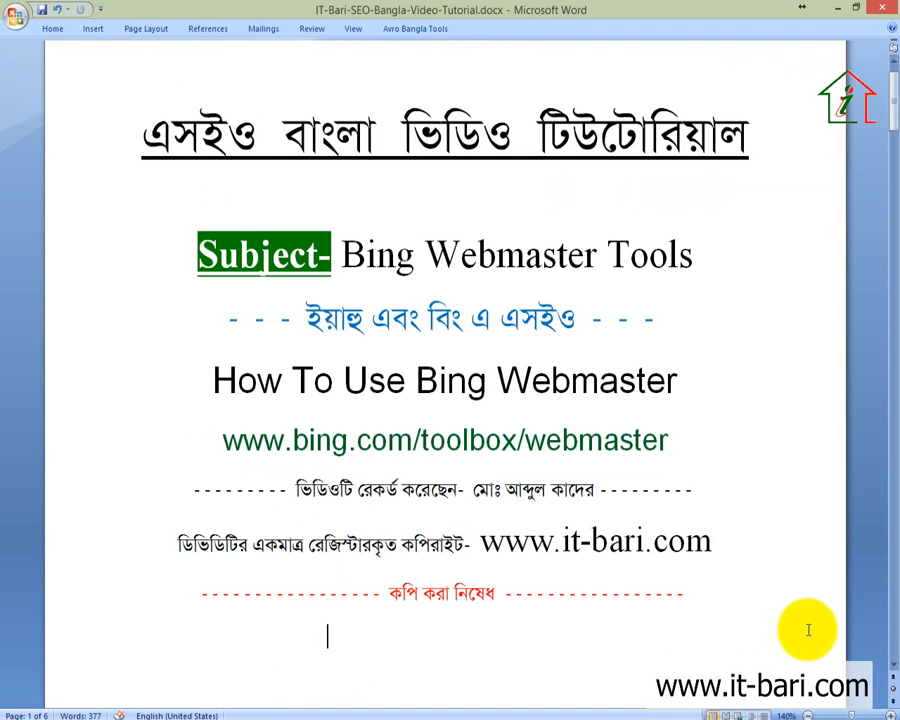